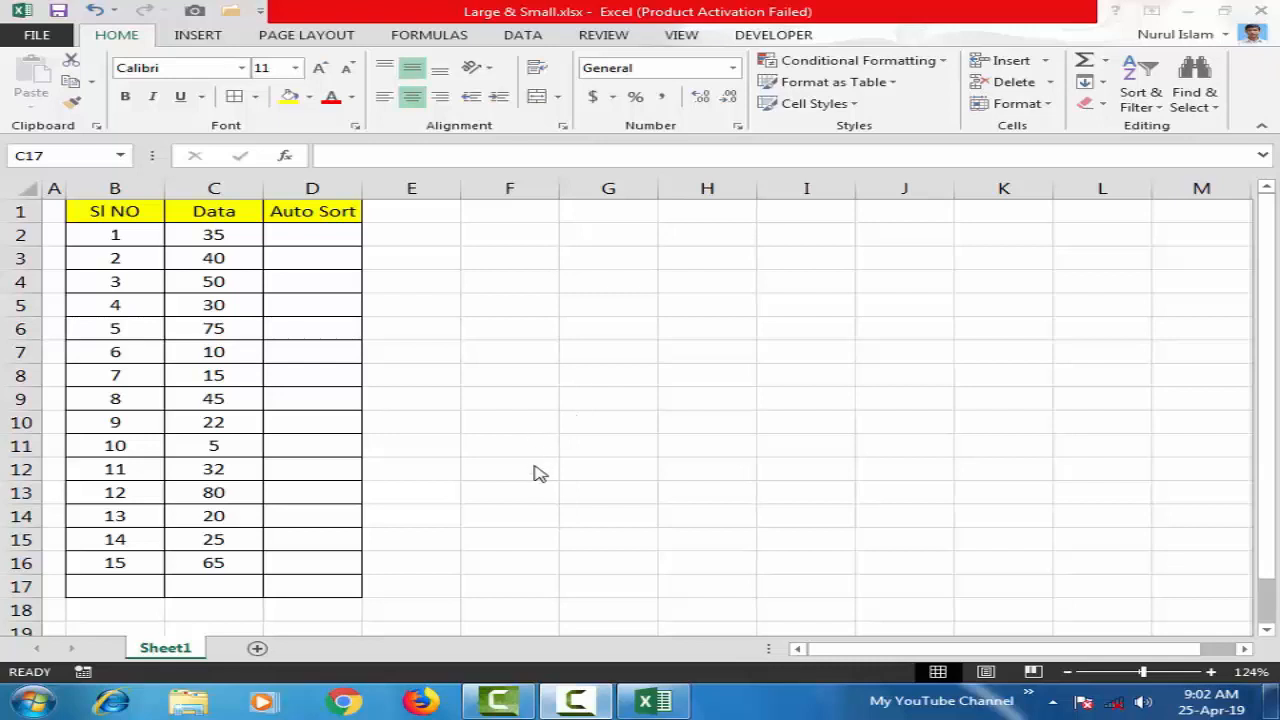
Enter the formula =LARGE(C2:C16,1) in cell C17 to return the largest value of the Data column
click(546, 556)
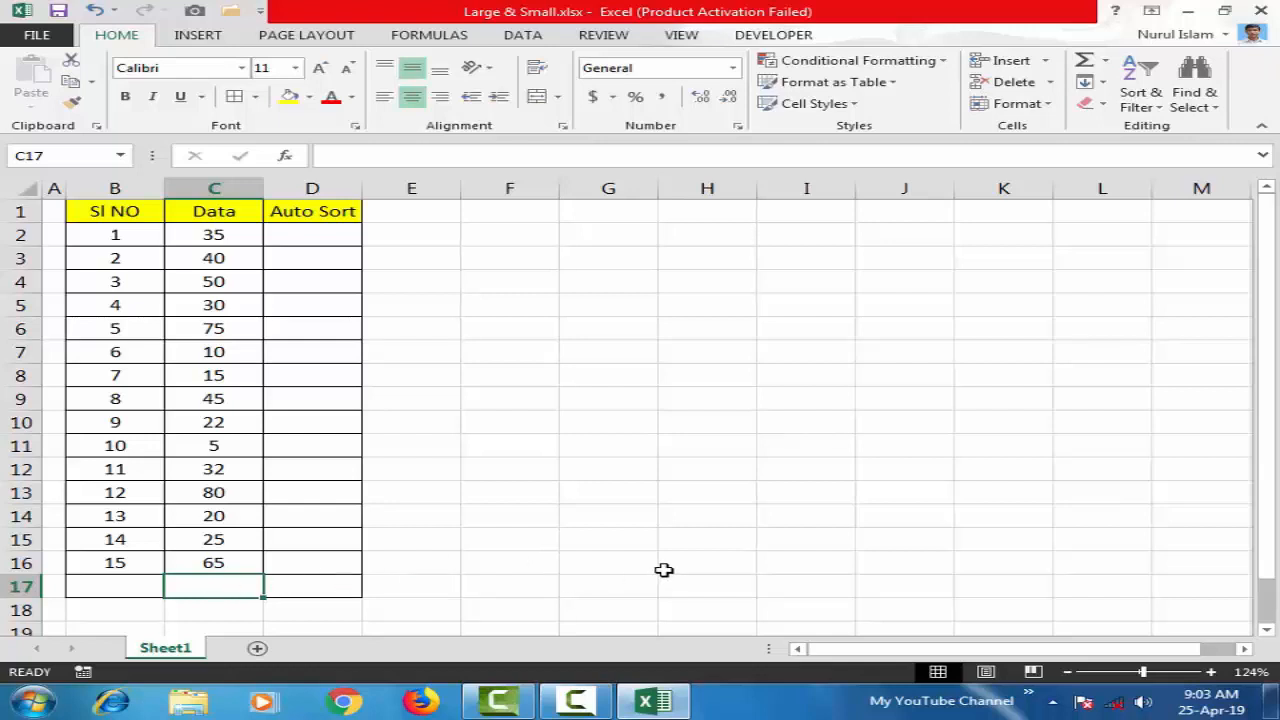
text(=)
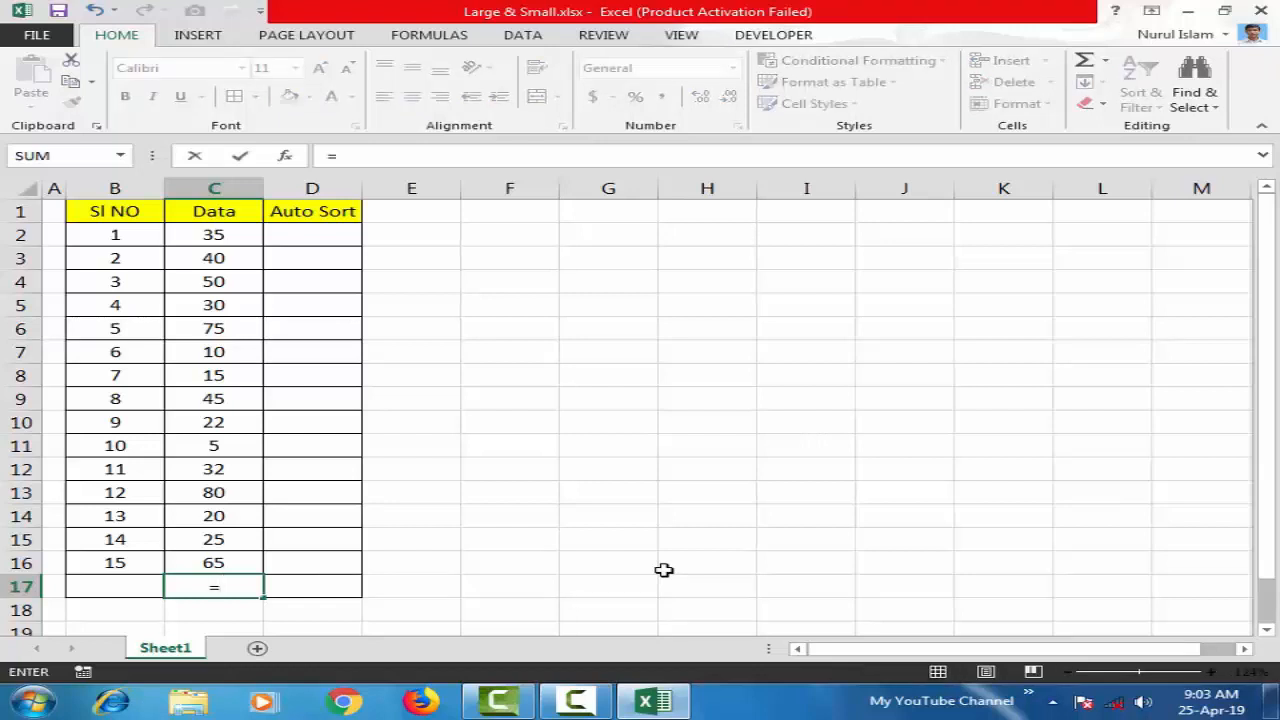
text(l)
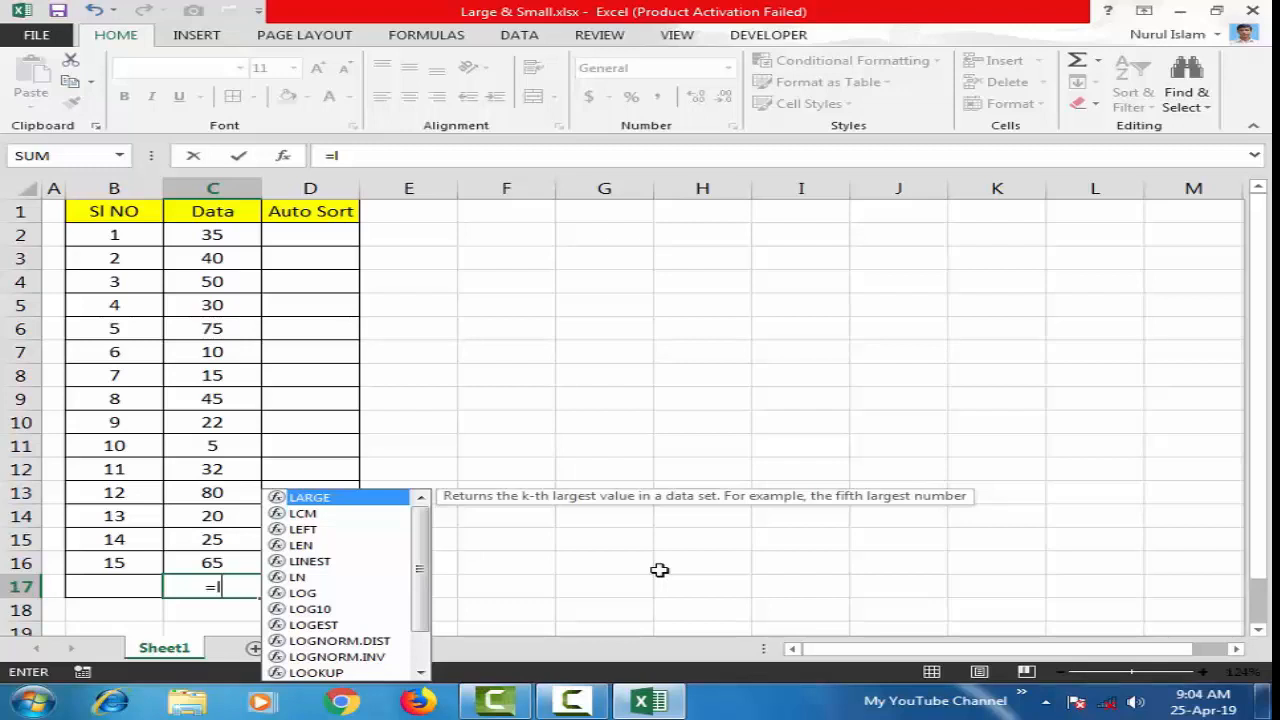
key(Tab)
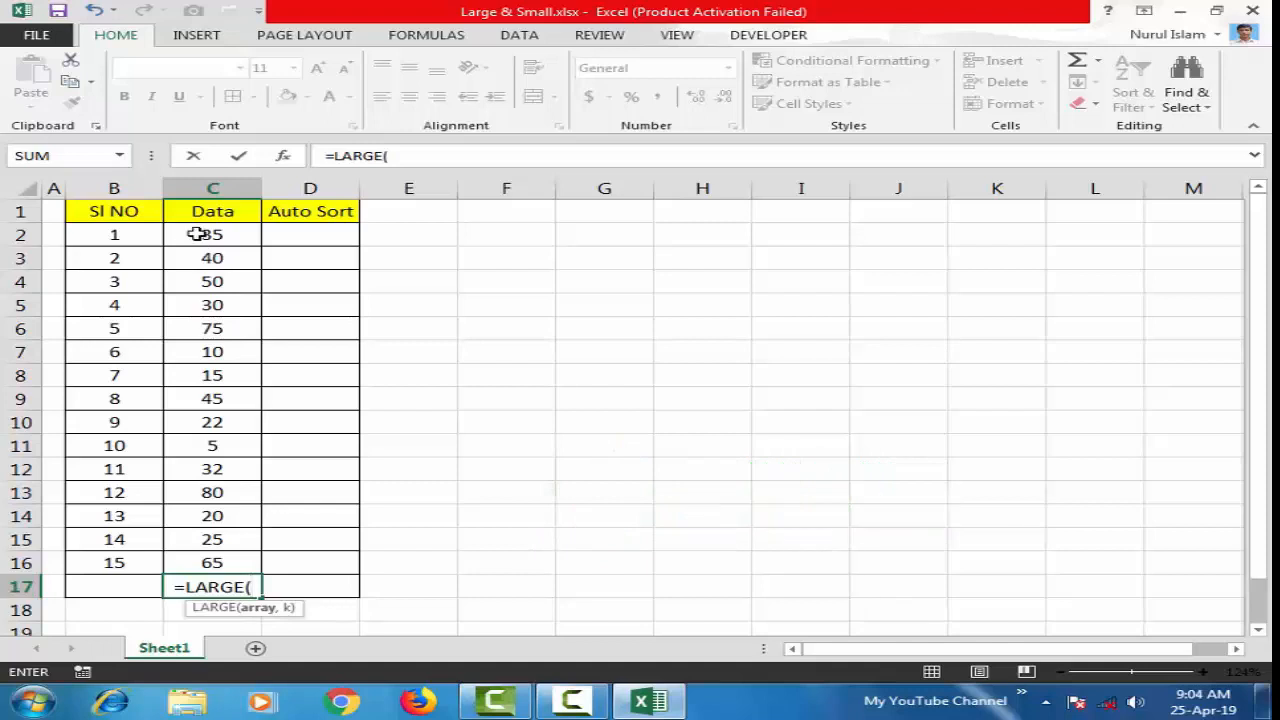
drag(194, 234, 212, 563)
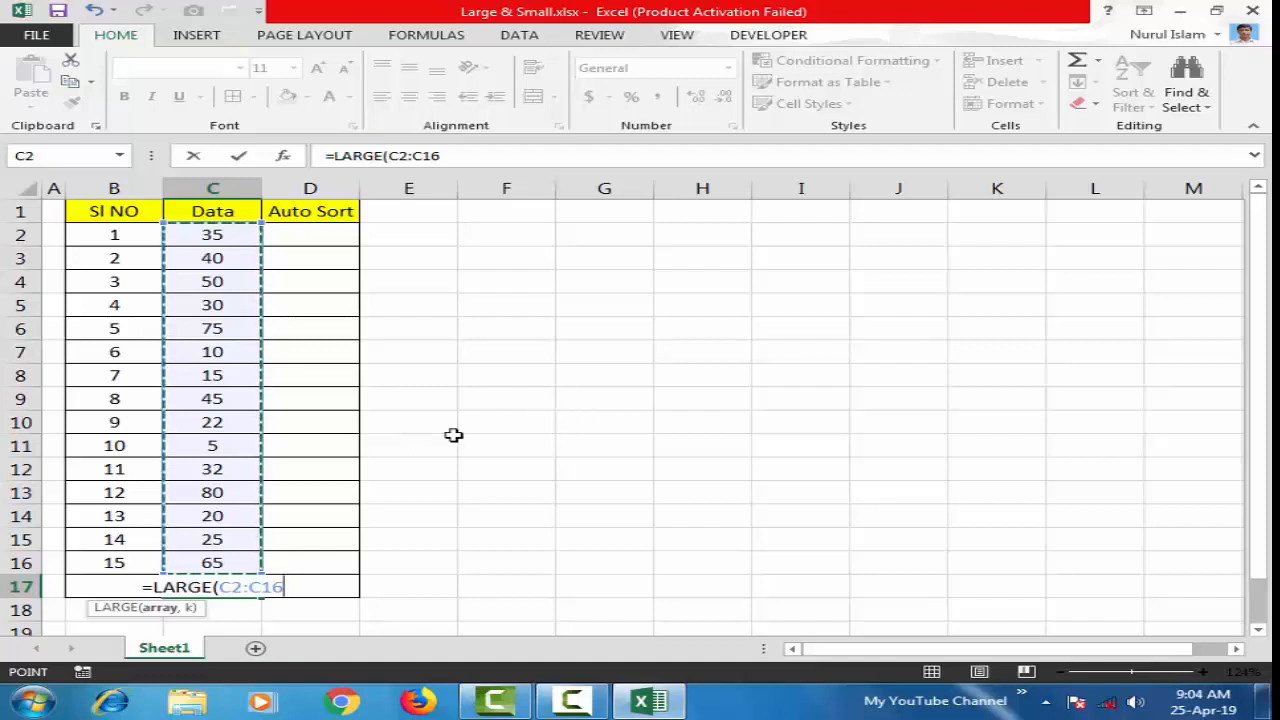
text(,)
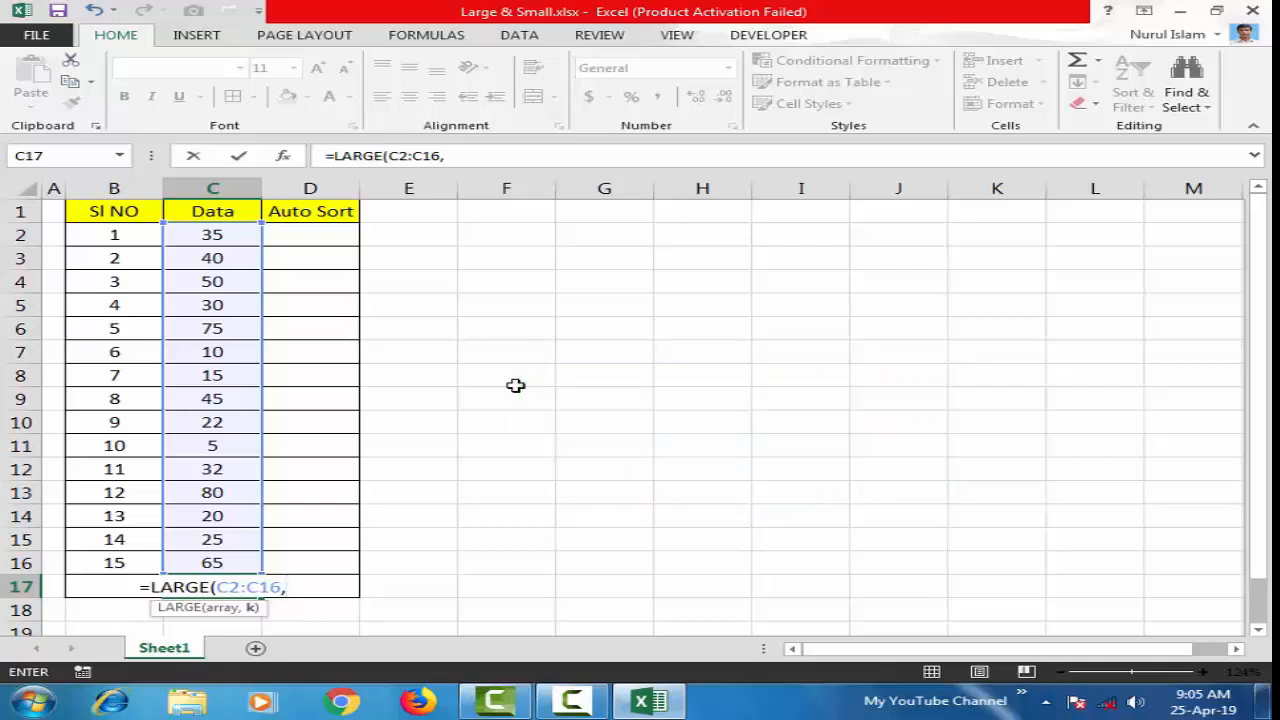
text(1)
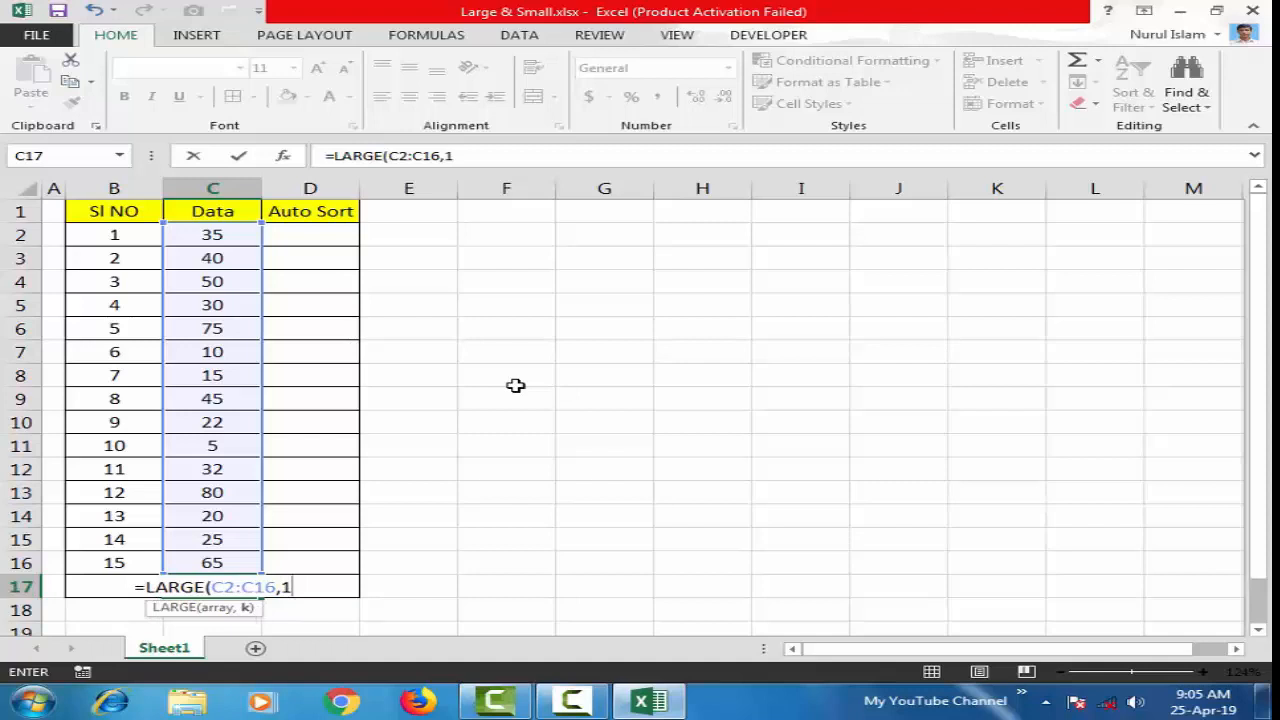
text())
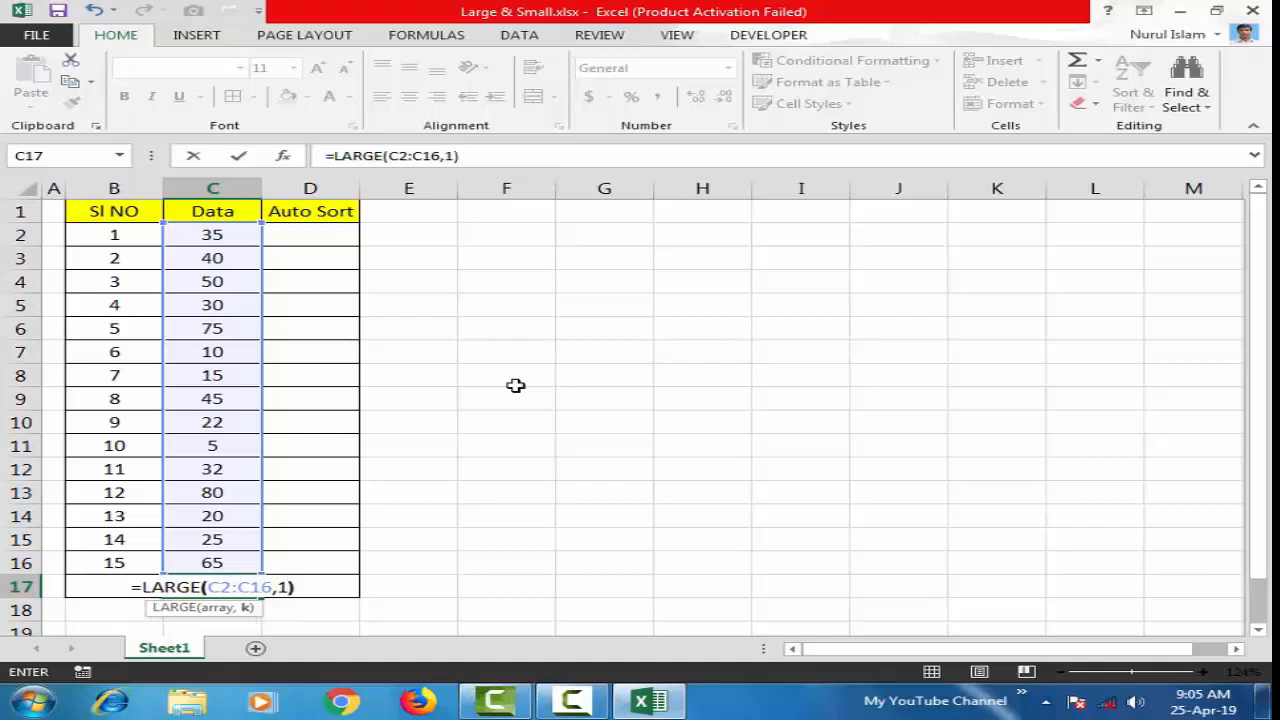
key(Return)
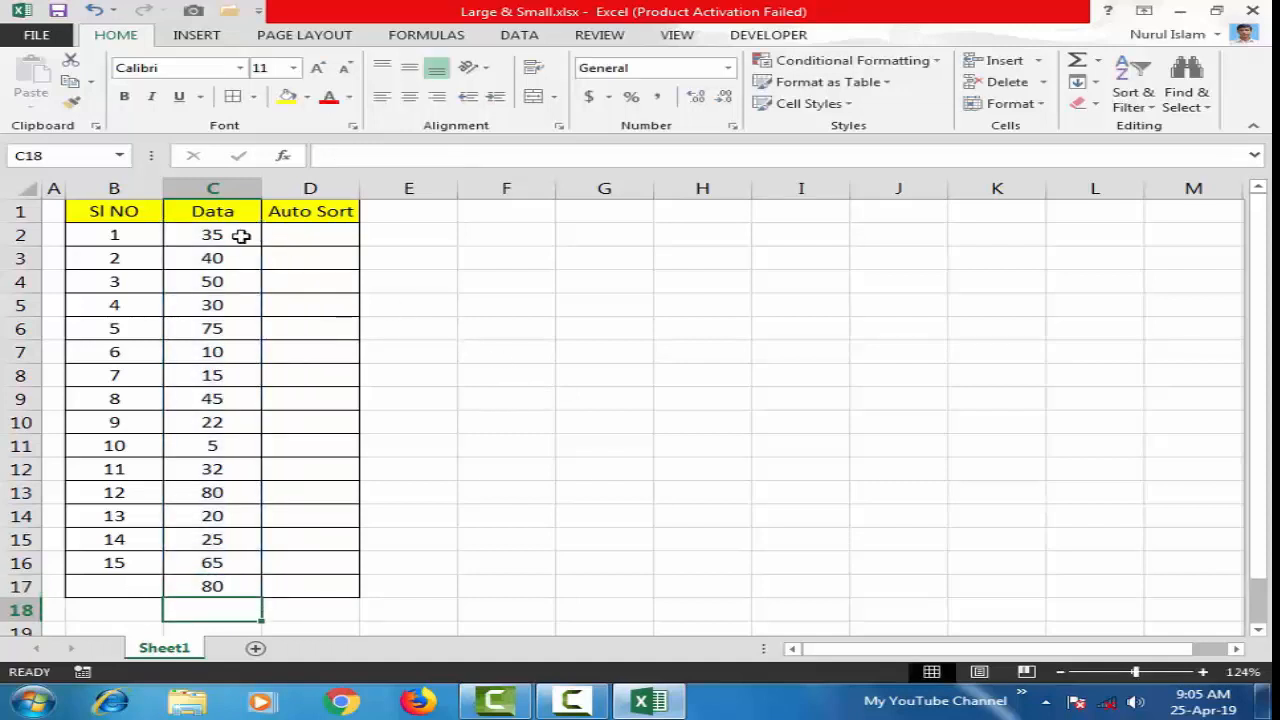
Compare the result in C17 with the Data values in C2:C16 and make C17 bold
drag(240, 237, 246, 551)
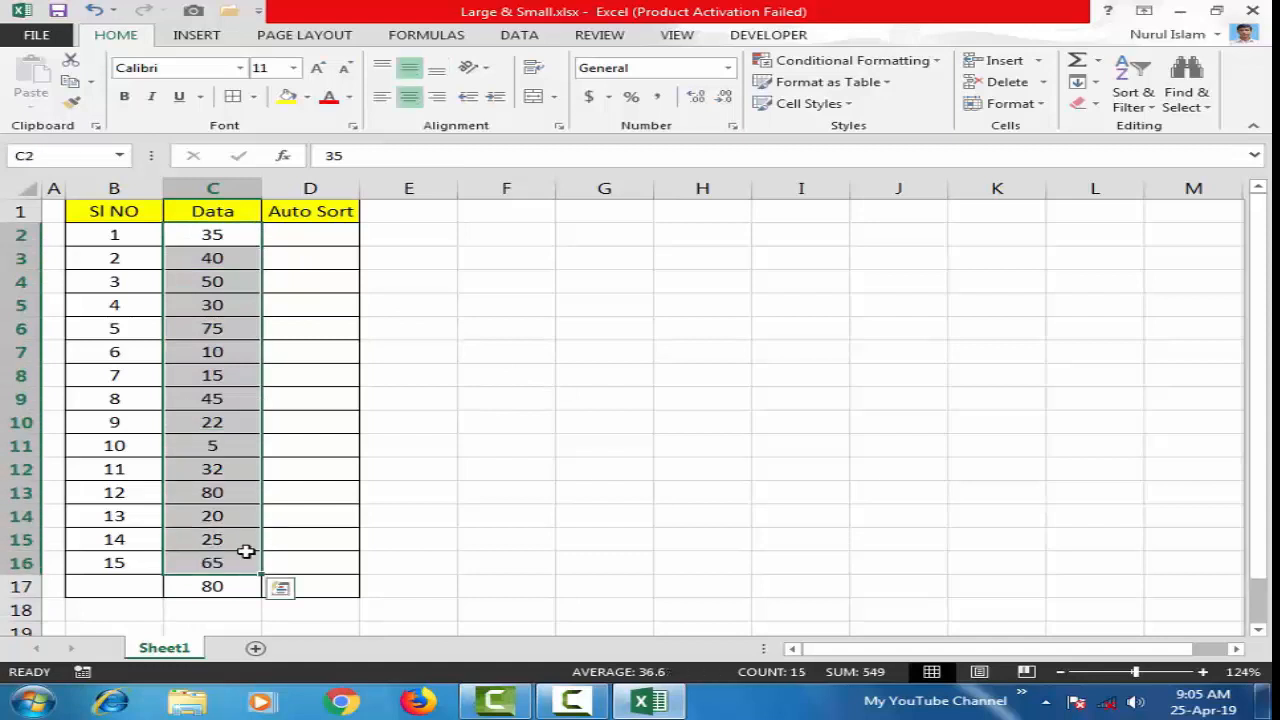
click(430, 498)
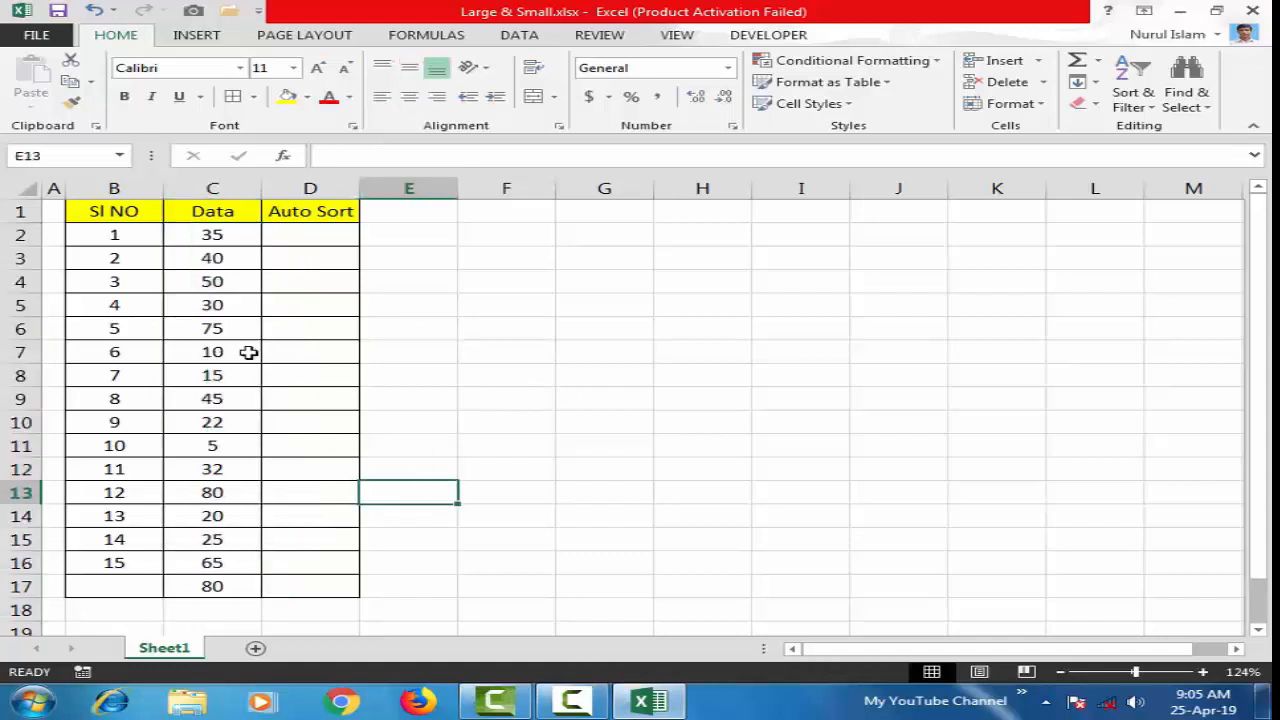
click(231, 494)
click(221, 586)
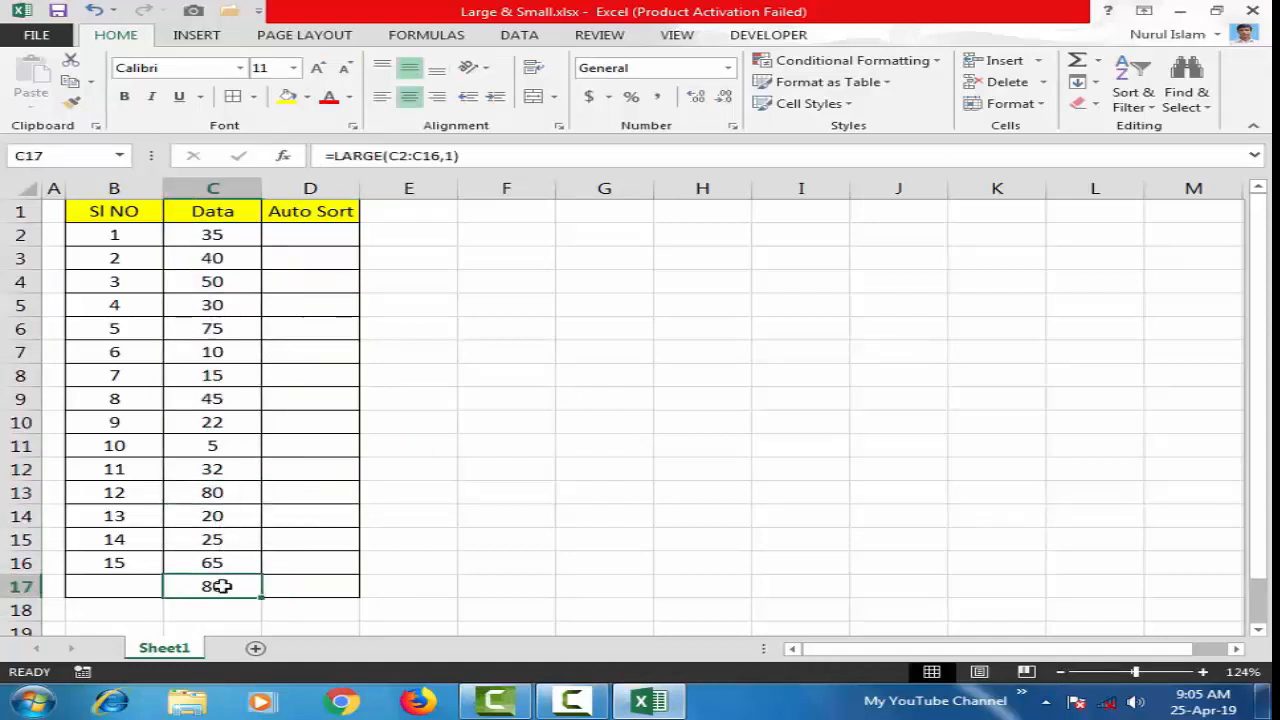
click(124, 97)
click(412, 563)
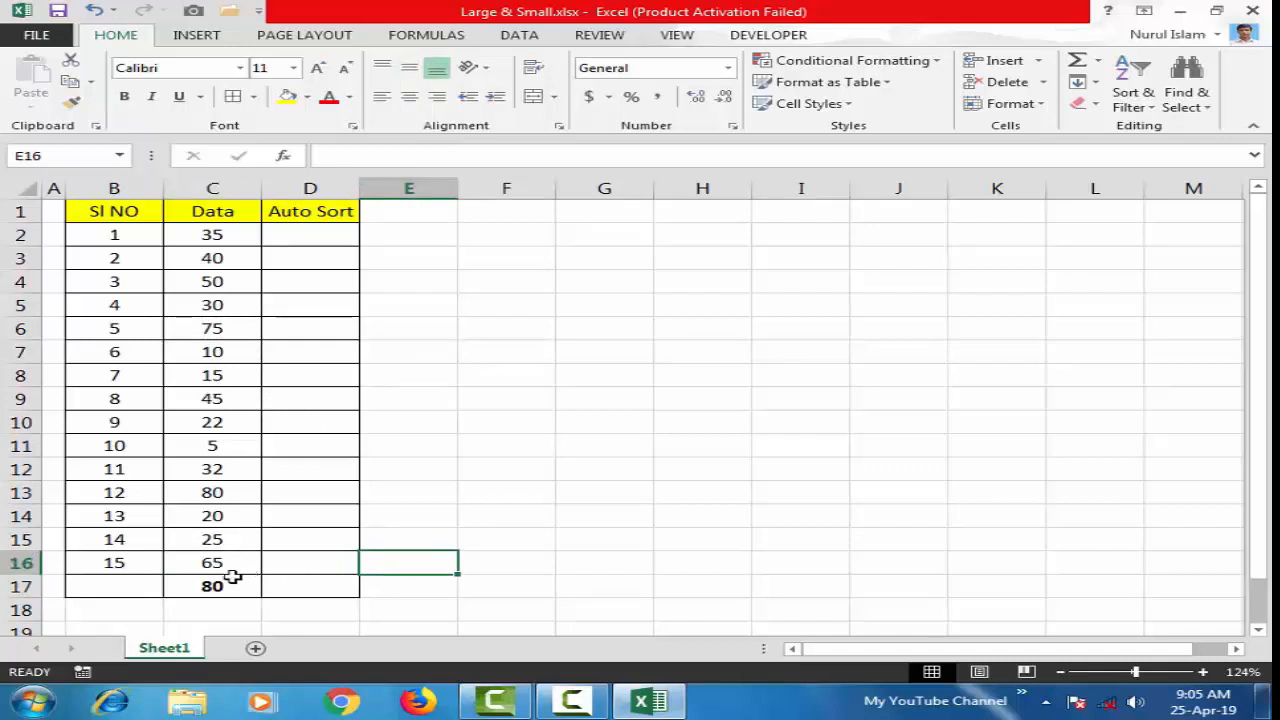
Change the k argument of the LARGE formula in C17 to 2 to return the second-largest value
click(216, 587)
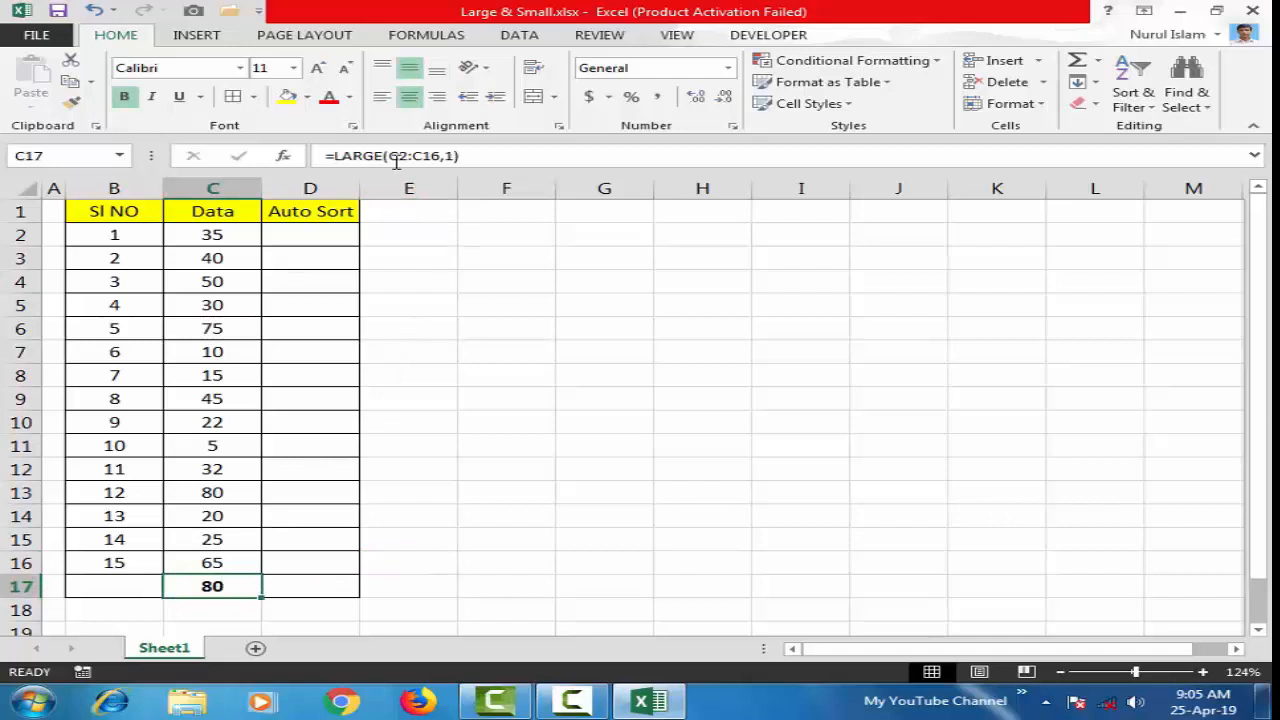
click(452, 155)
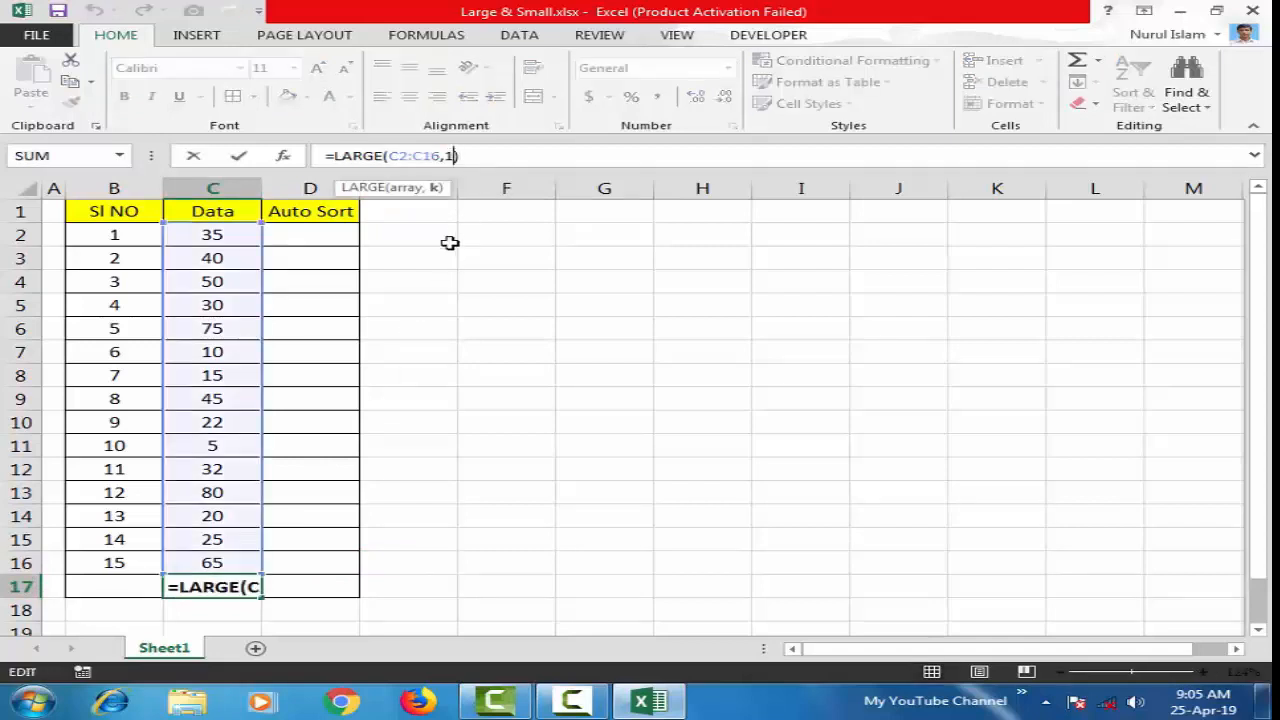
key(BackSpace)
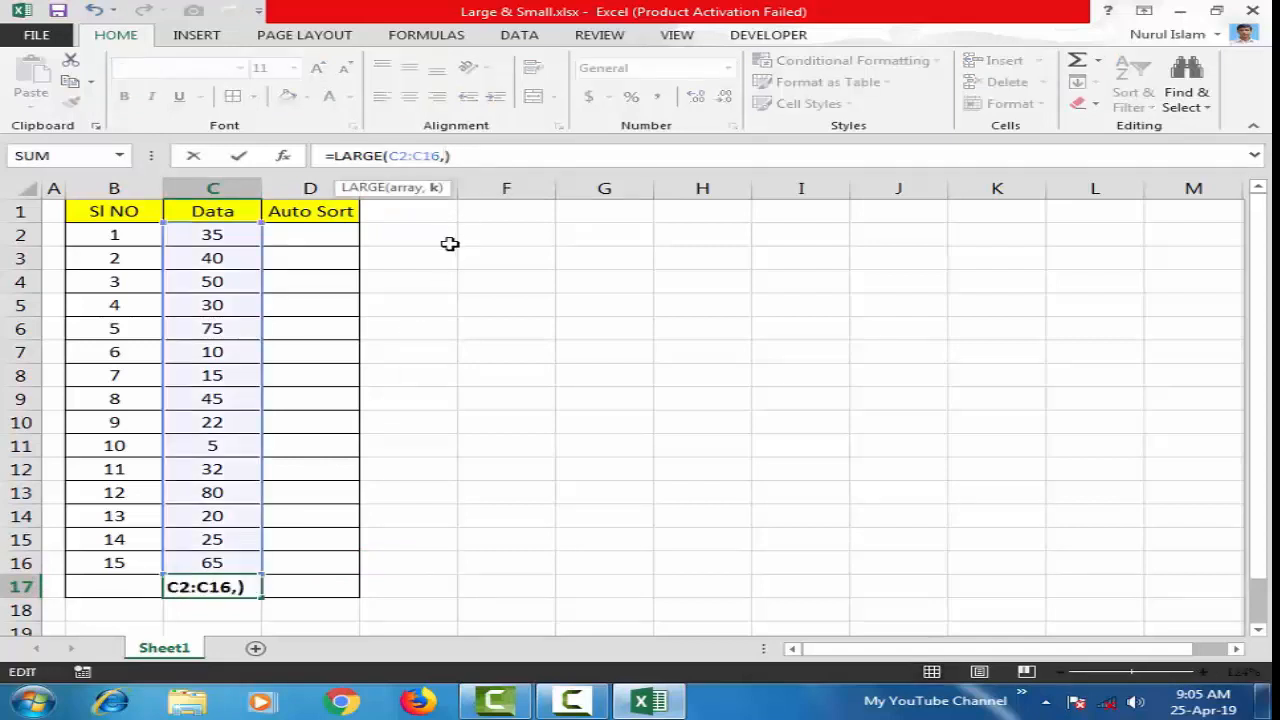
text(2)
key(Return)
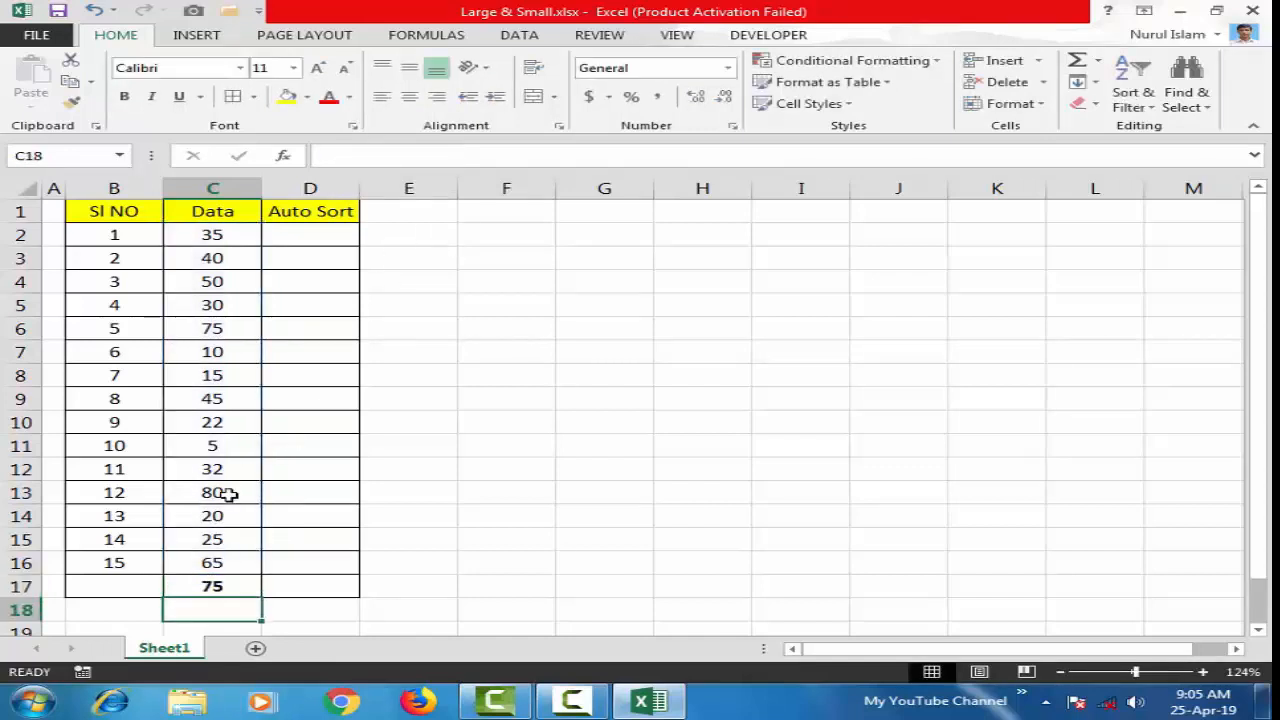
Set the k argument of the LARGE formula in C17 to 3 to return the third-largest value
click(216, 585)
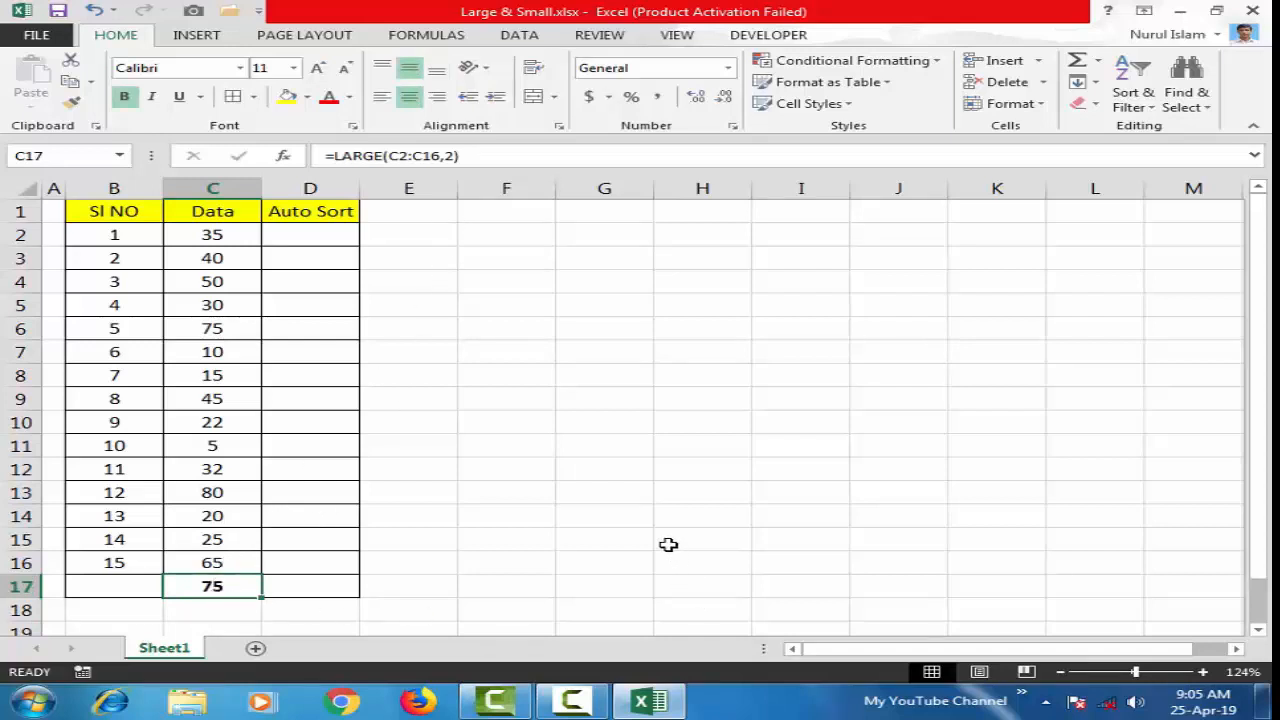
key(F2)
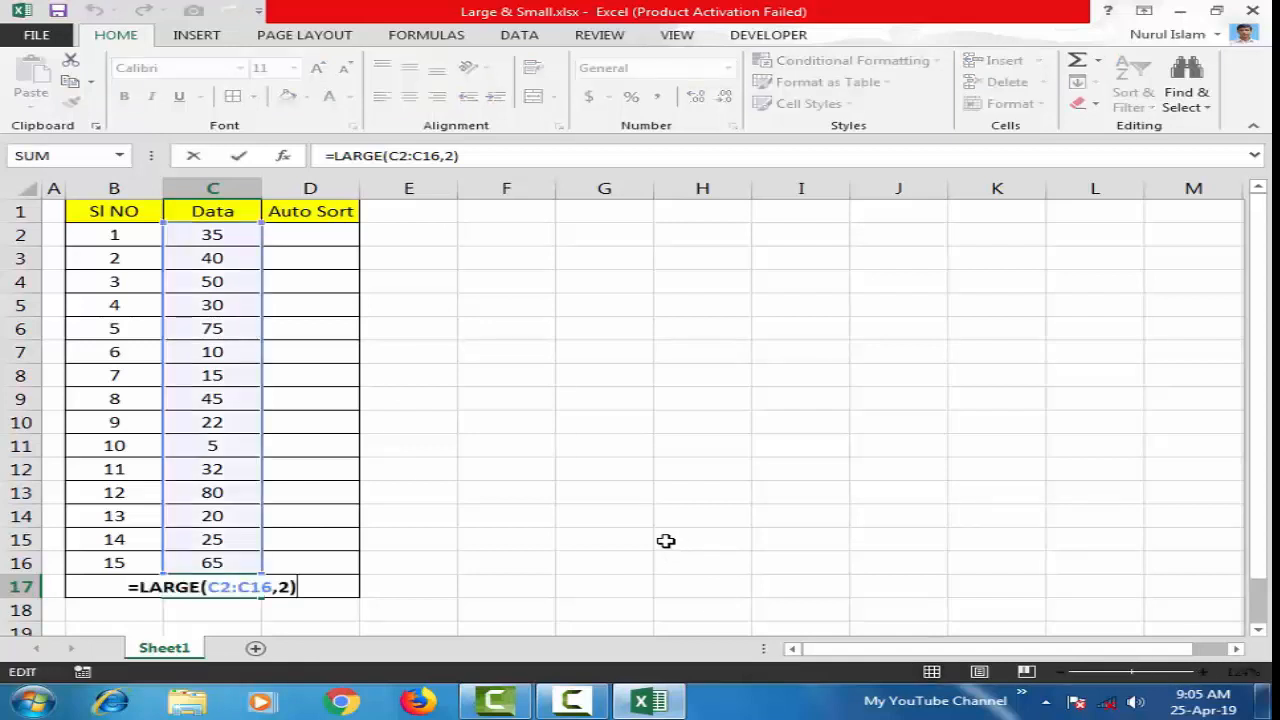
key(Left)
key(BackSpace)
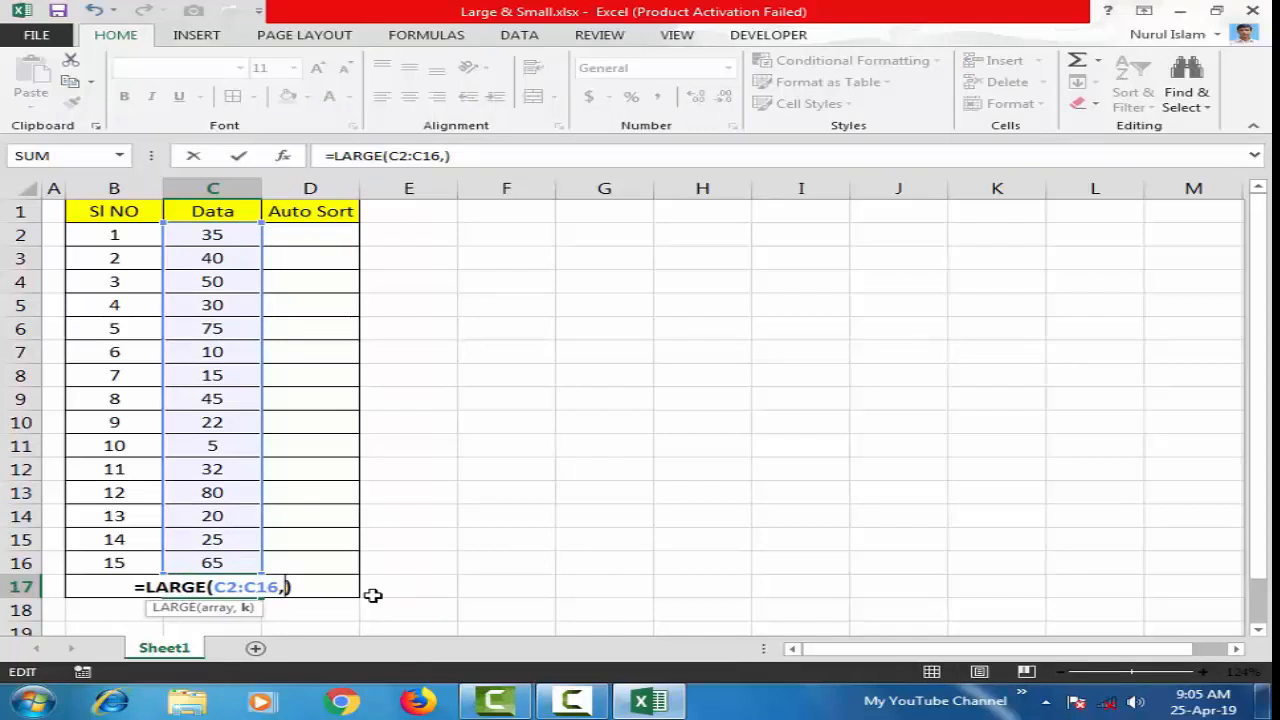
text(3)
key(Return)
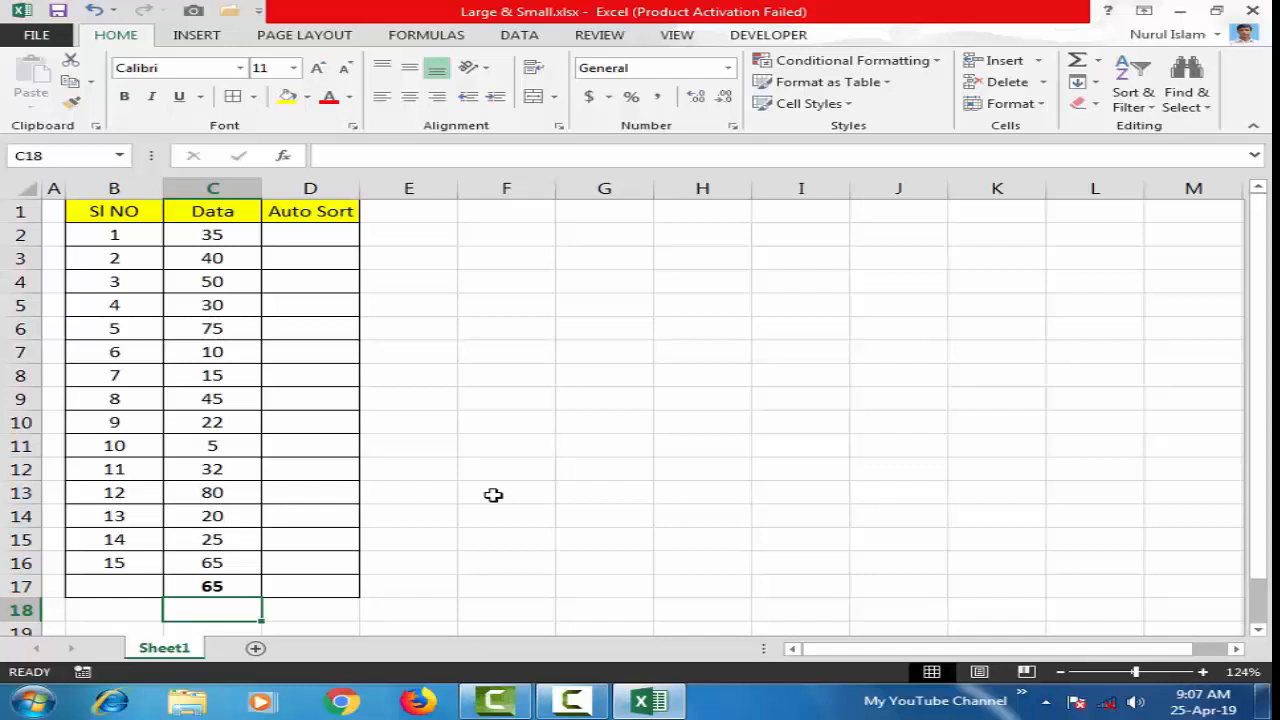
Replace the LARGE function in C17 with SMALL so the formula reads =SMALL(C2:C16,3)
click(223, 589)
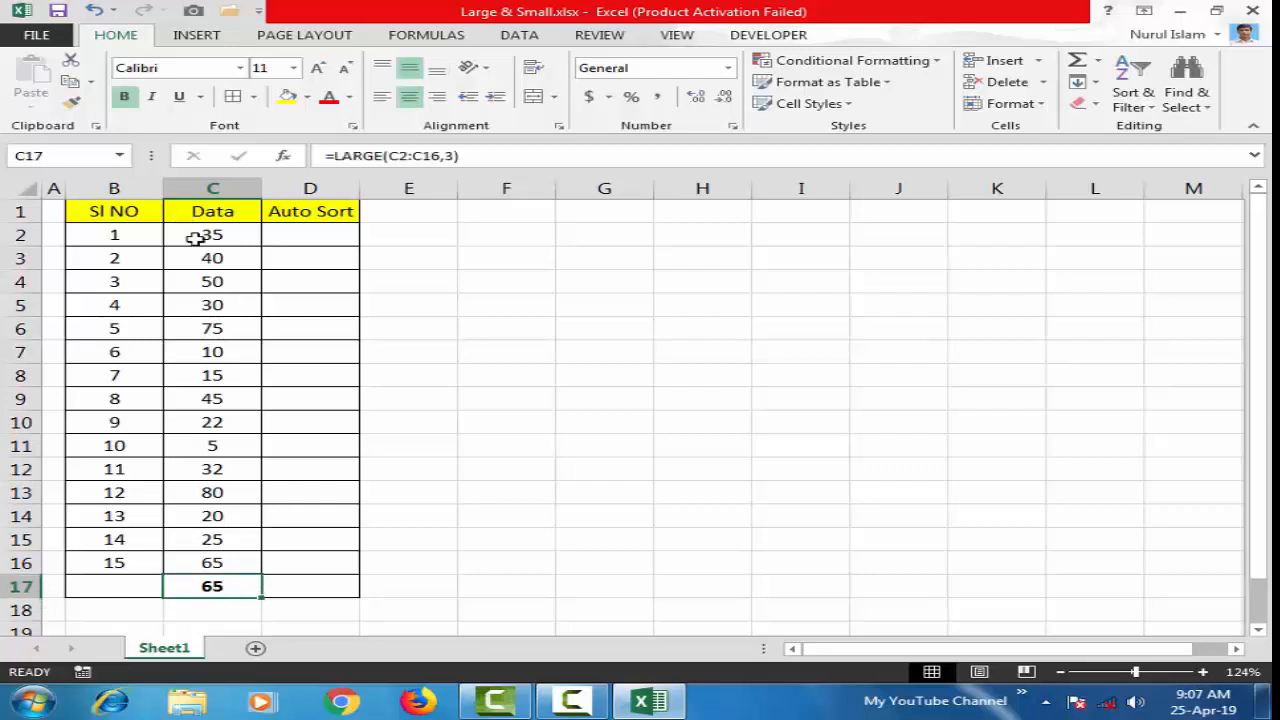
drag(195, 238, 189, 562)
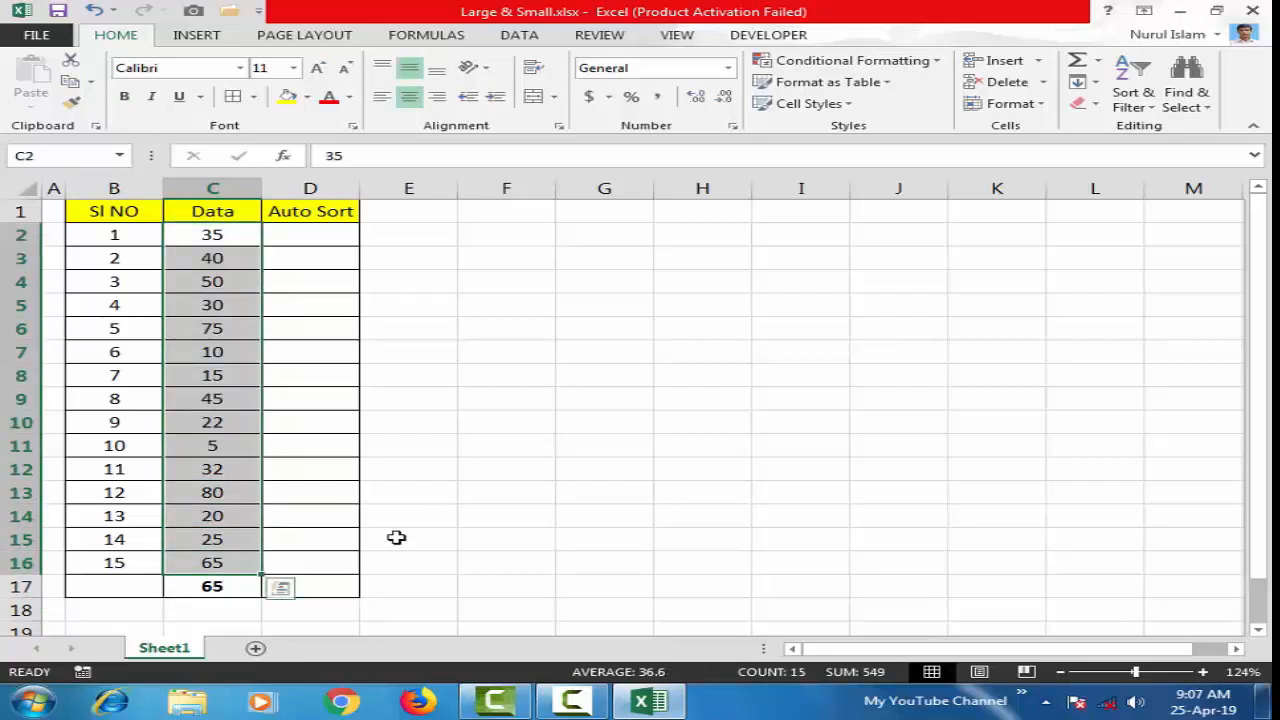
click(218, 588)
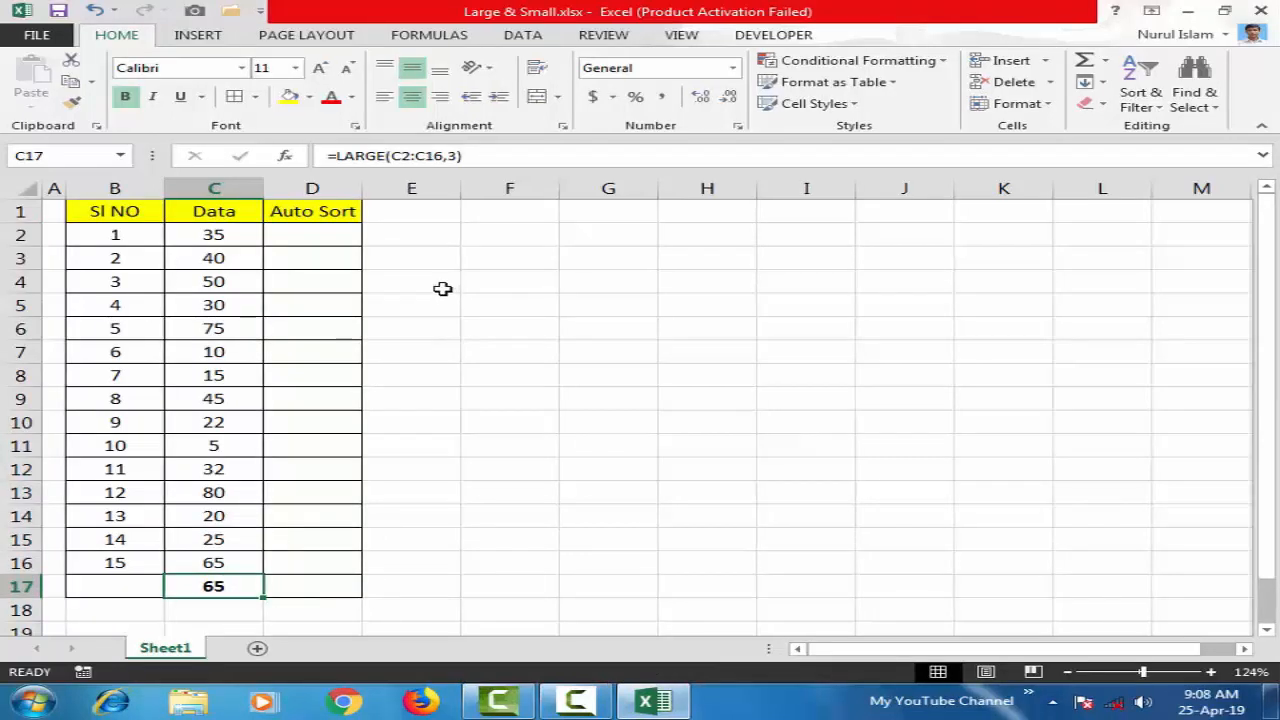
click(388, 156)
key(BackSpace)
key(BackSpace)
key(BackSpace)
key(BackSpace)
key(BackSpace)
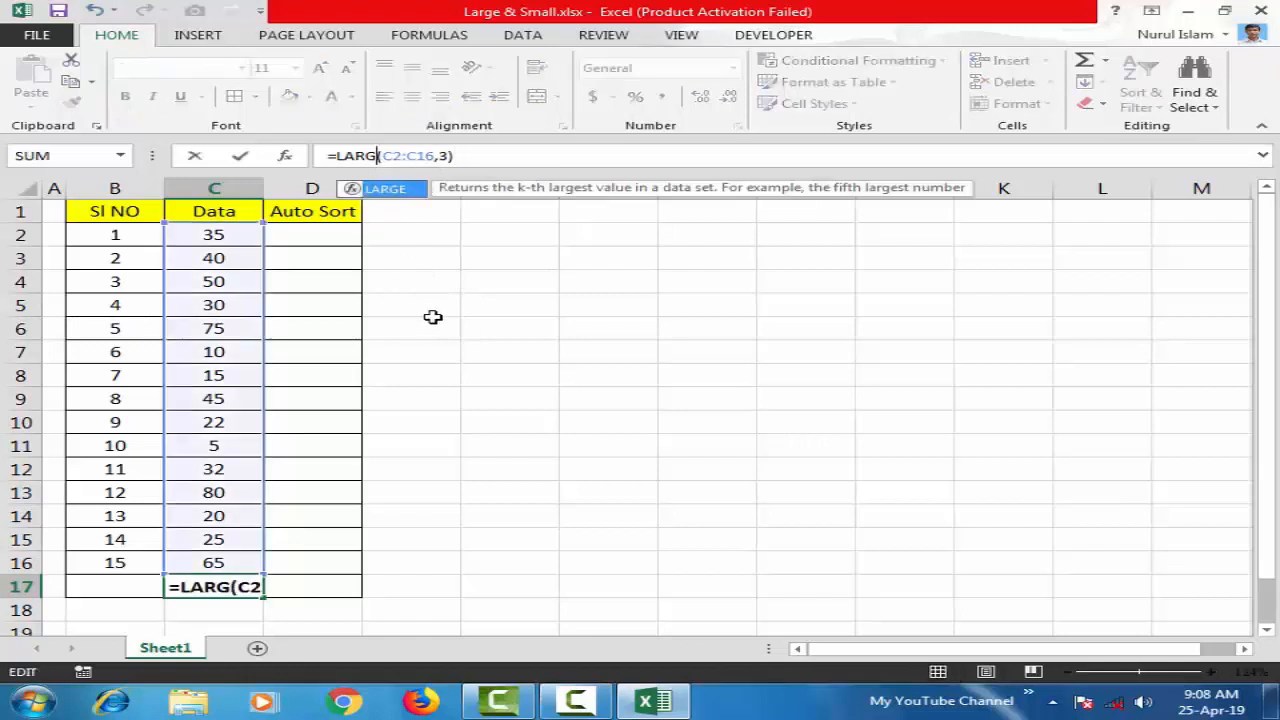
text(s)
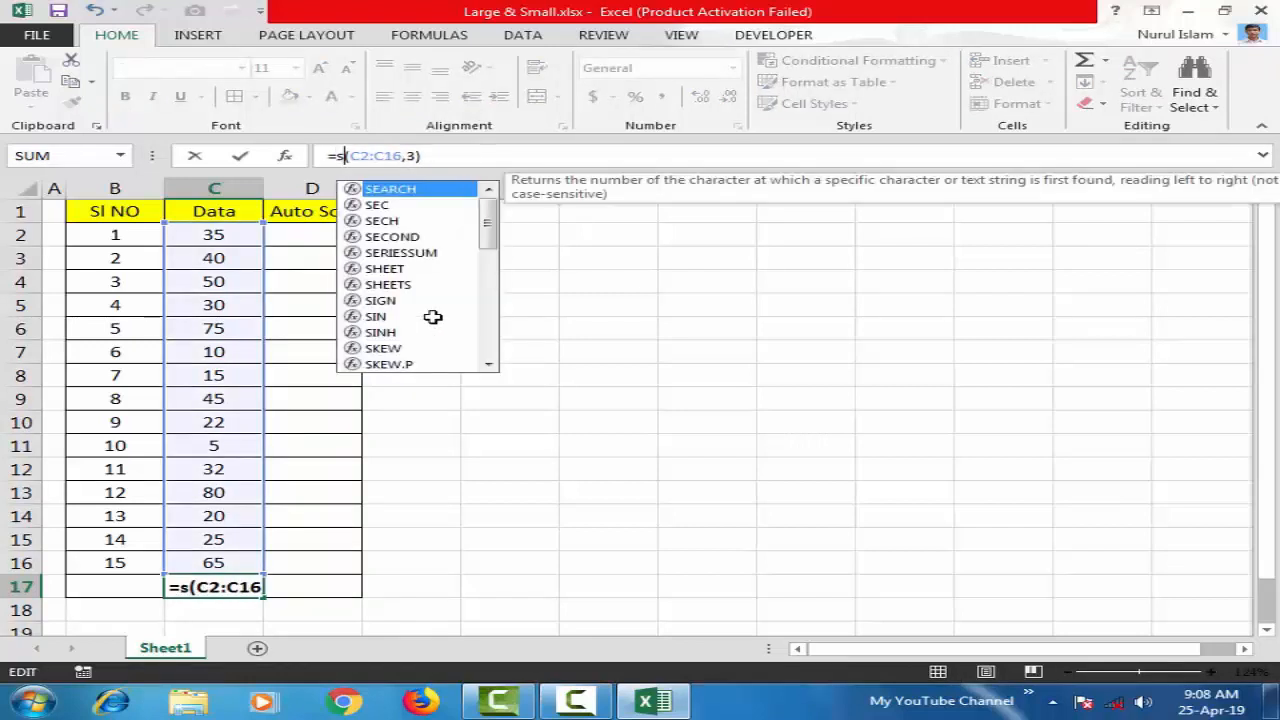
text(m)
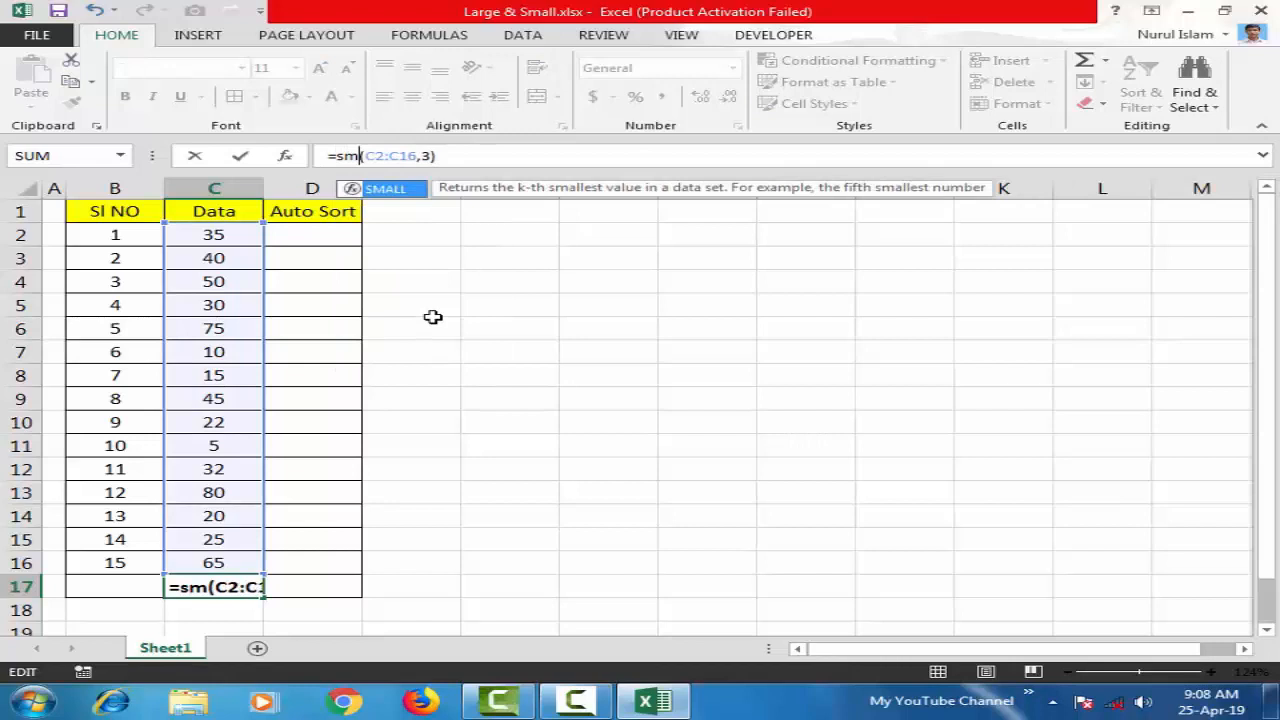
key(Tab)
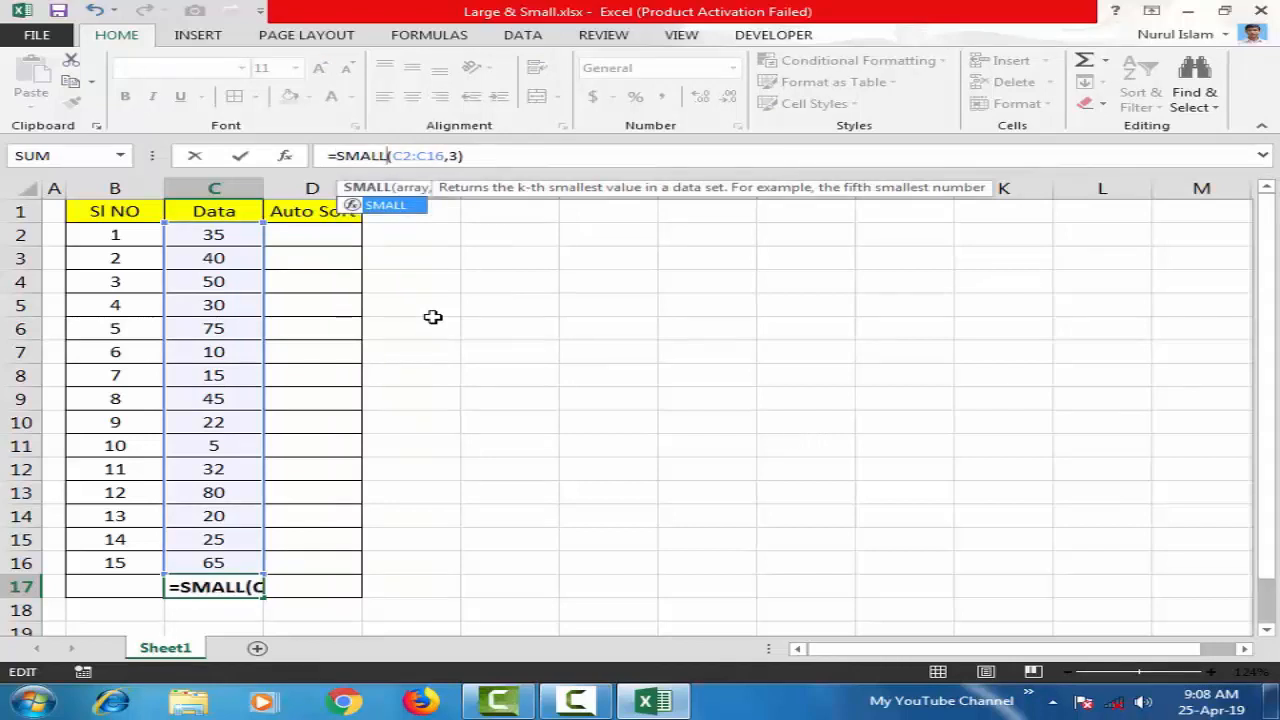
key(Return)
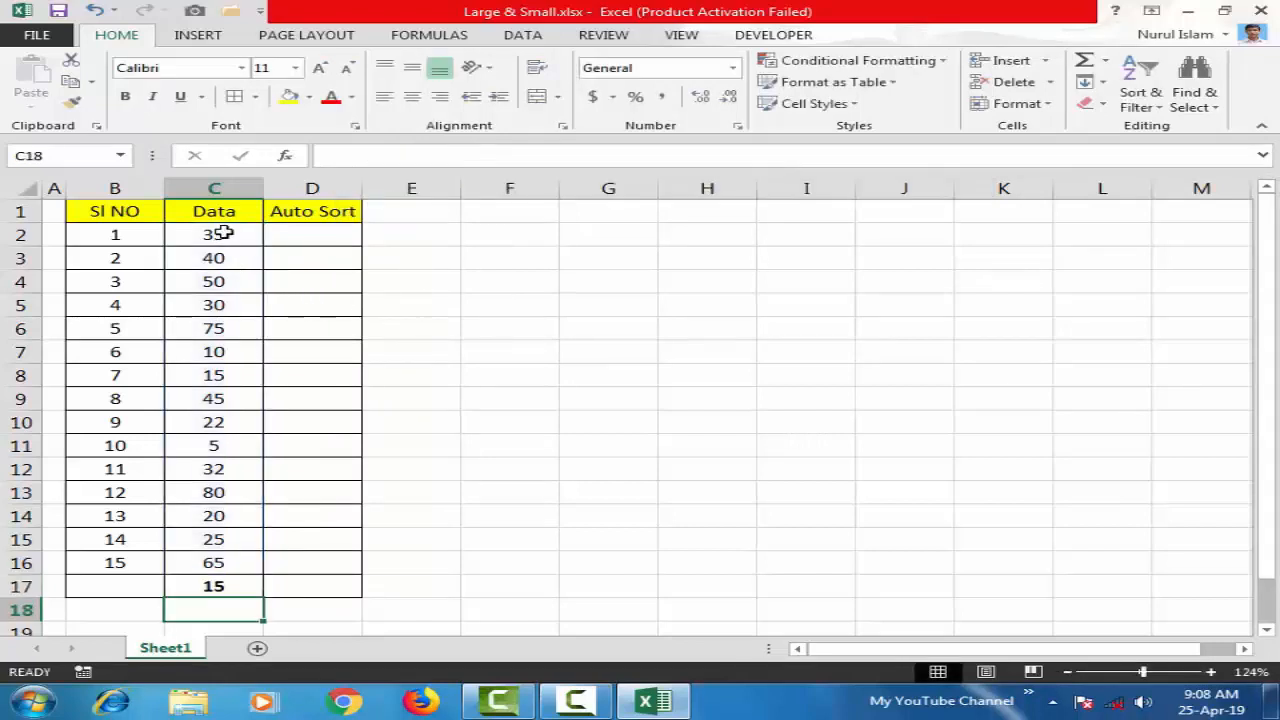
Check the third-smallest result in C17 against the three lowest values in the Data column
click(225, 233)
drag(220, 281, 254, 549)
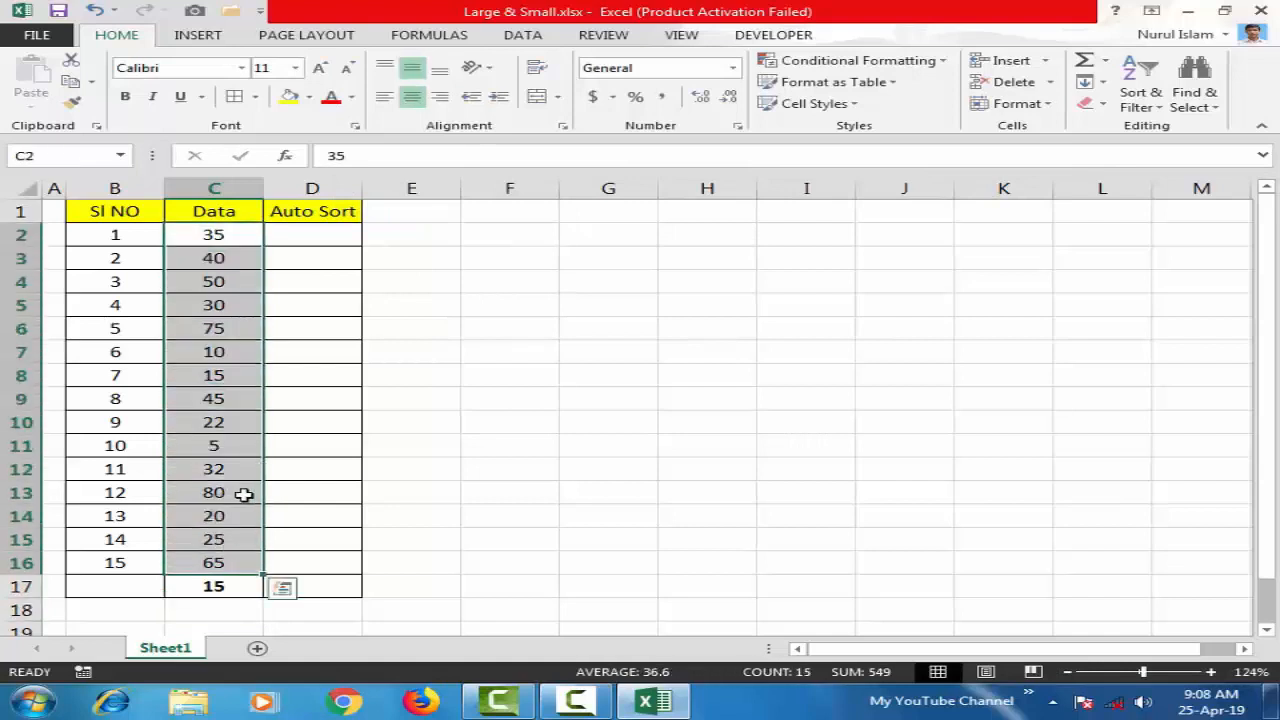
click(501, 484)
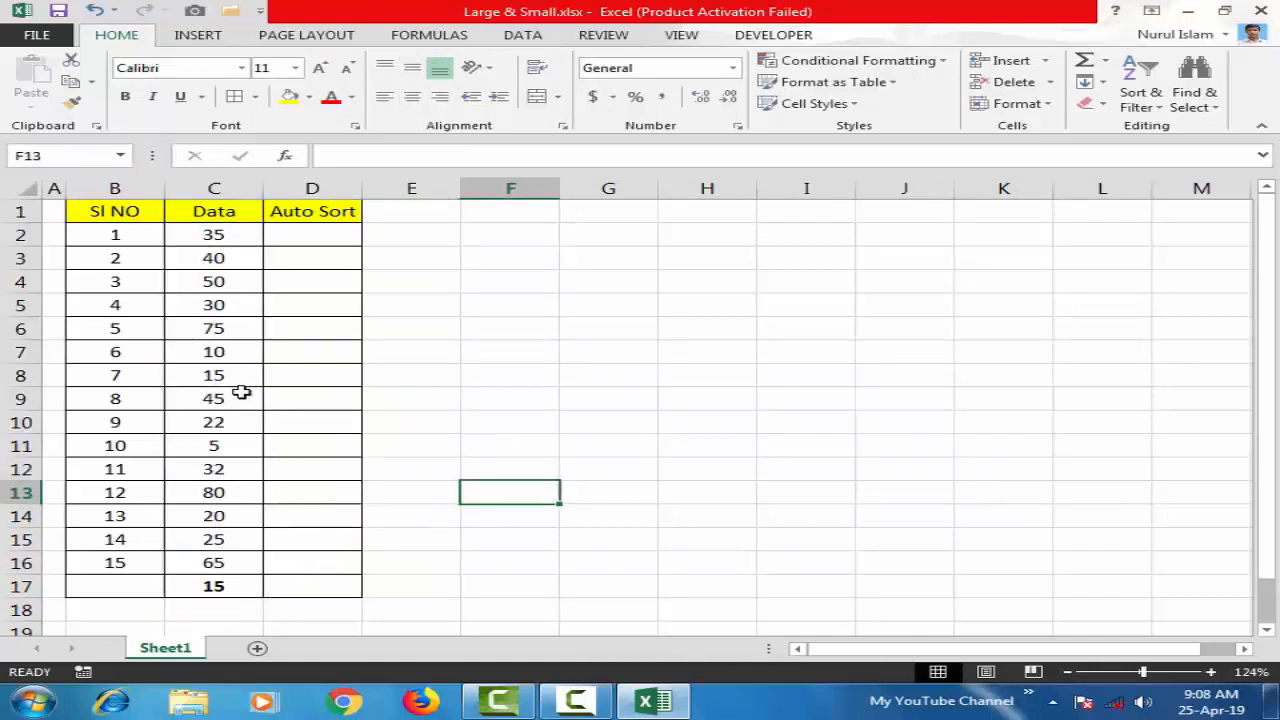
click(241, 451)
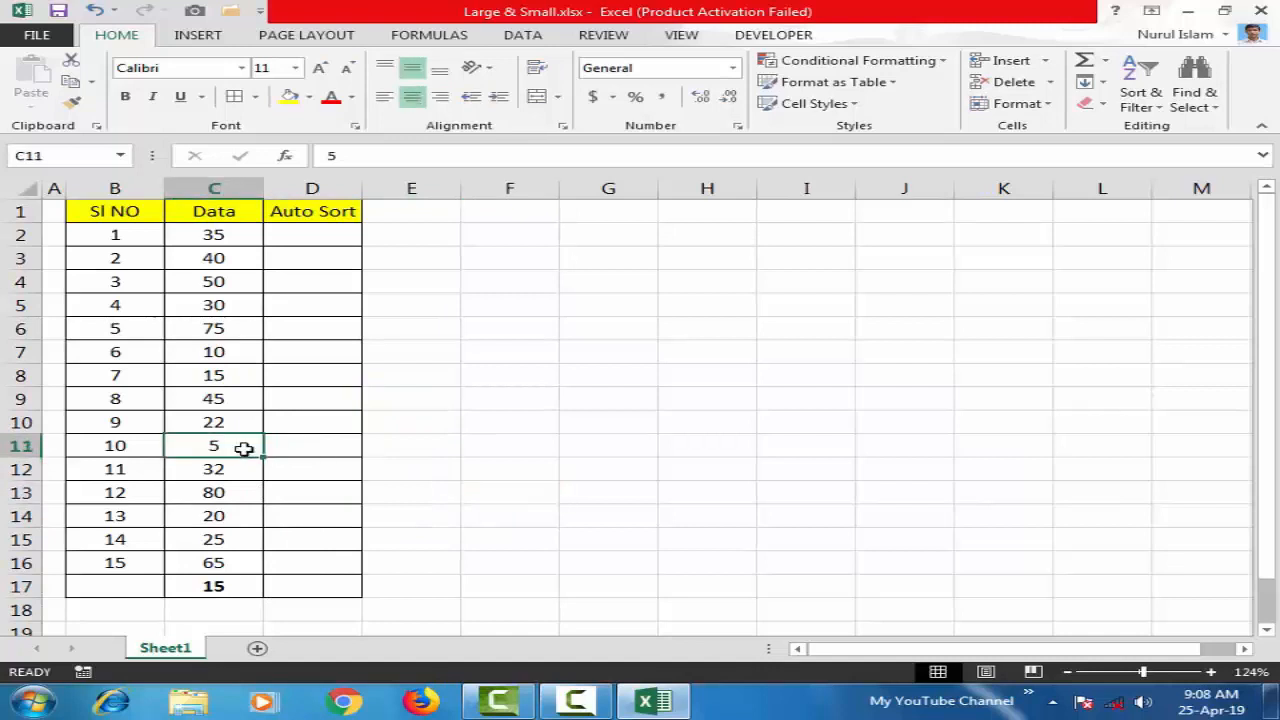
click(238, 358)
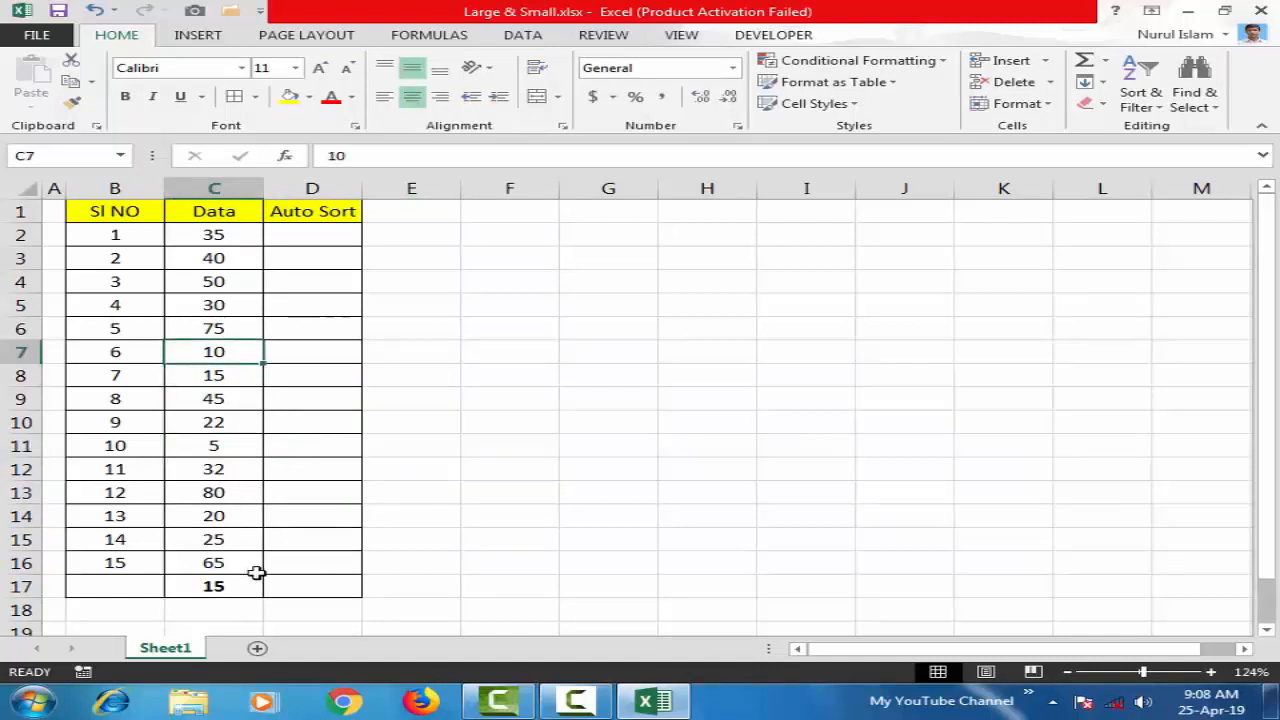
click(213, 383)
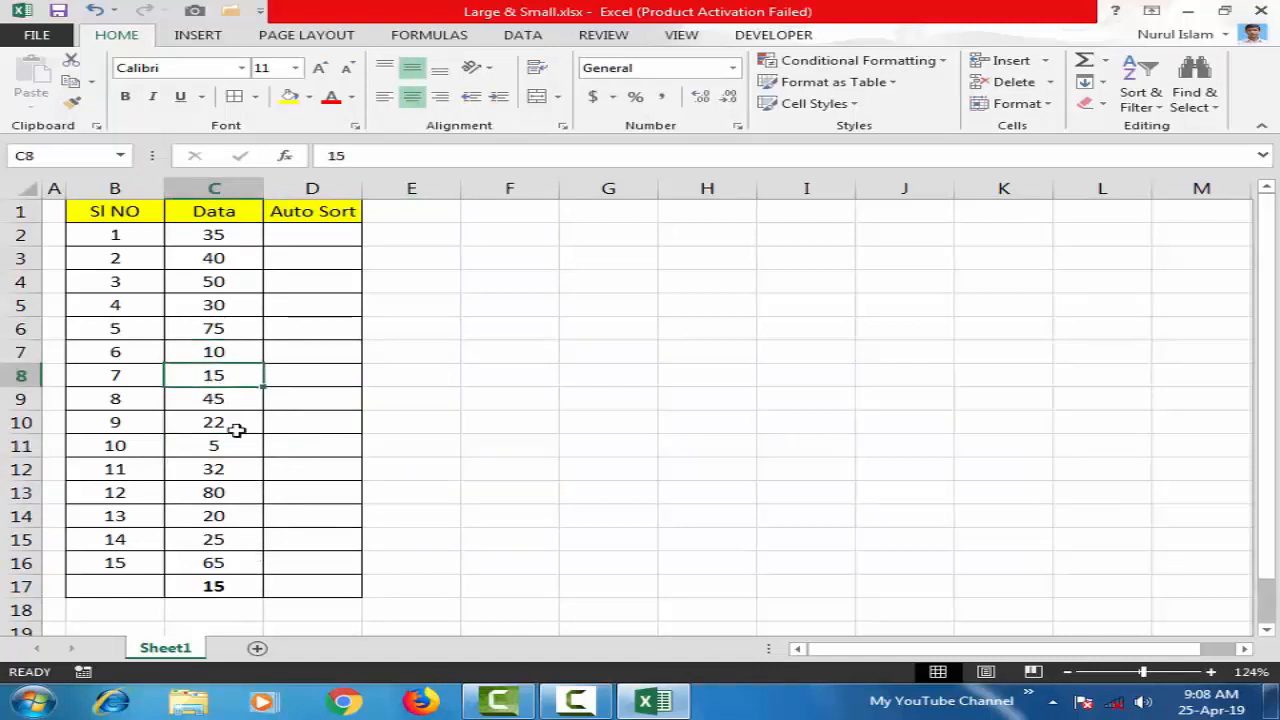
click(216, 584)
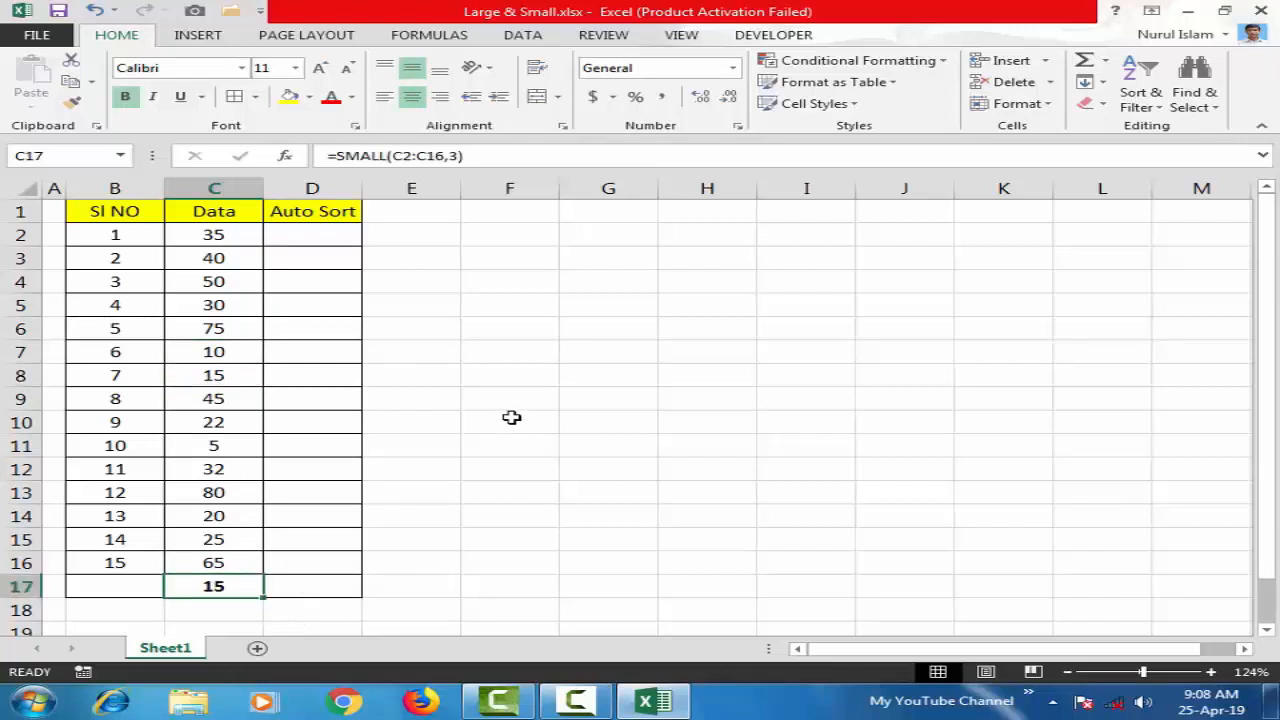
Set the k argument of the SMALL formula in C17 to 1 to return the smallest value
click(459, 157)
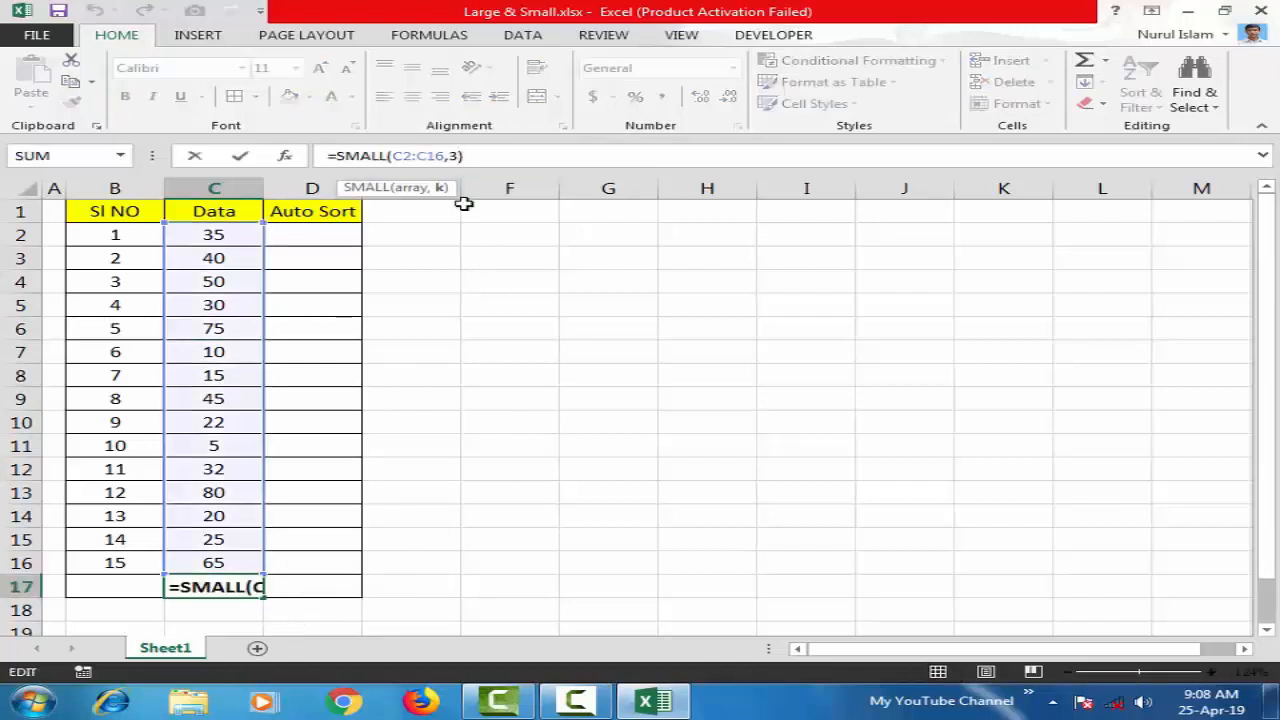
key(BackSpace)
text(1)
key(Return)
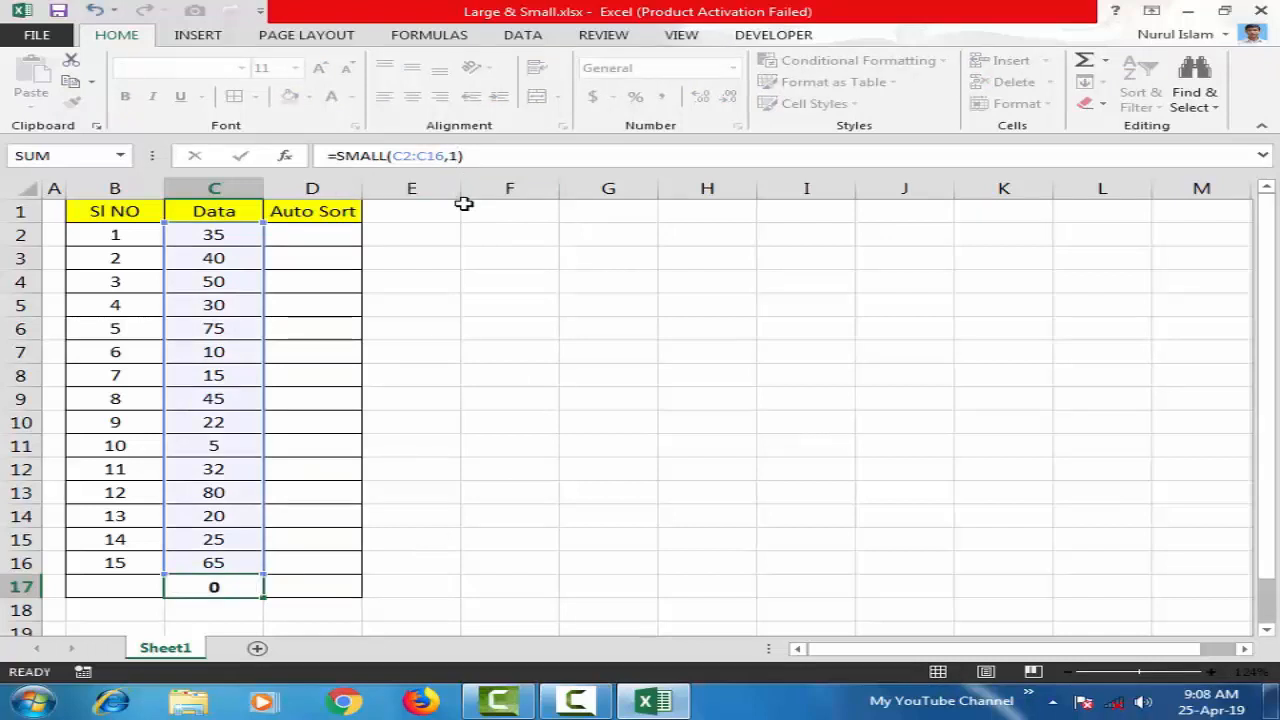
click(192, 588)
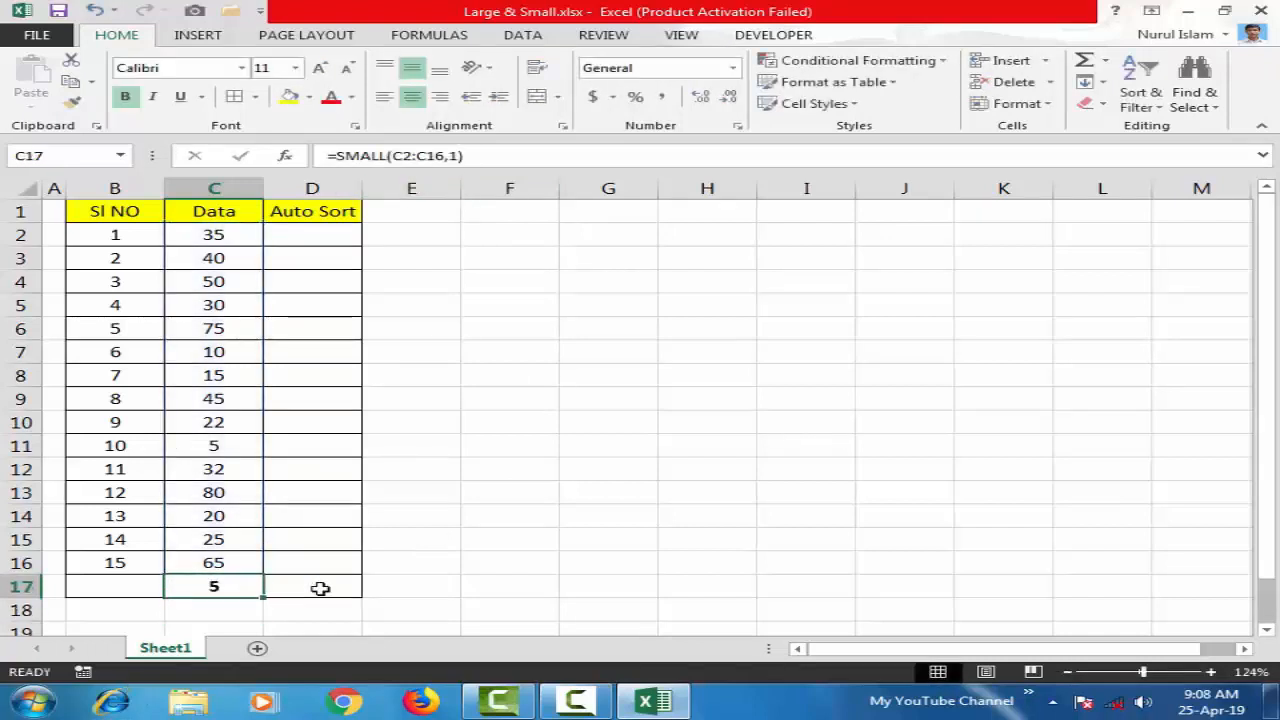
click(500, 548)
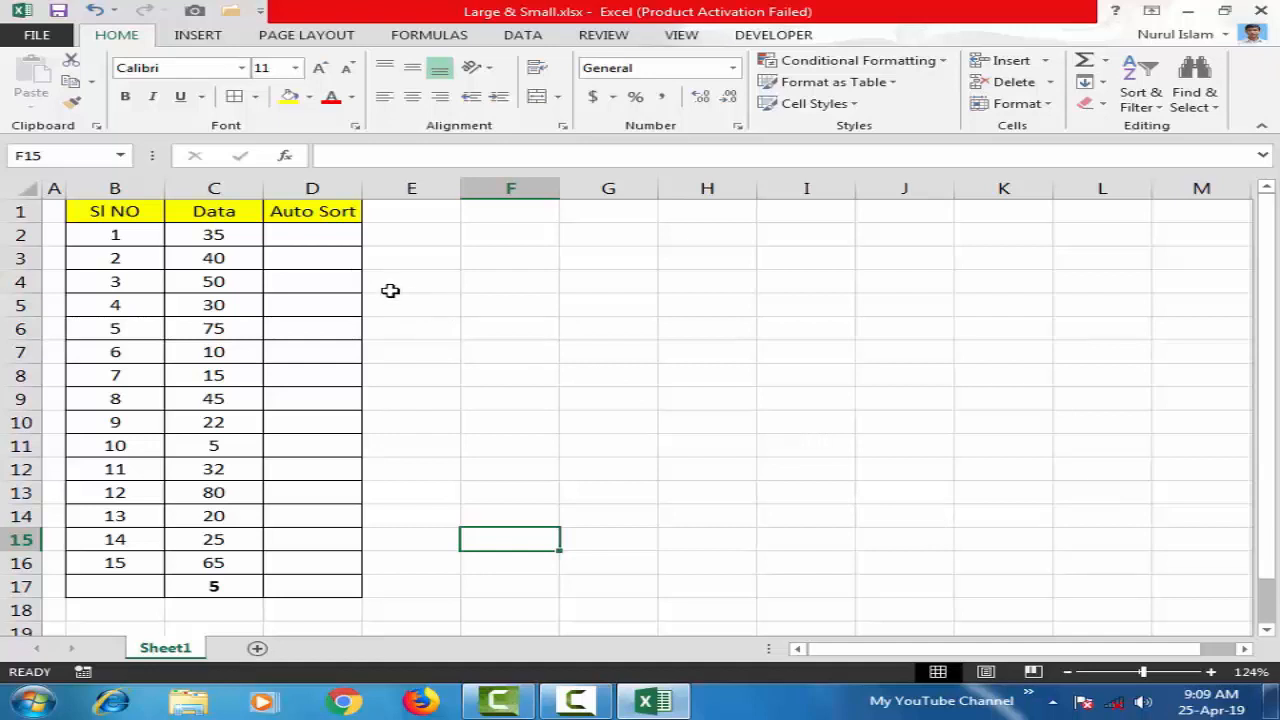
Enter =LARGE($C$2:$C$16,B2) in D2, locking the data range as absolute and using the serial number as k
click(312, 234)
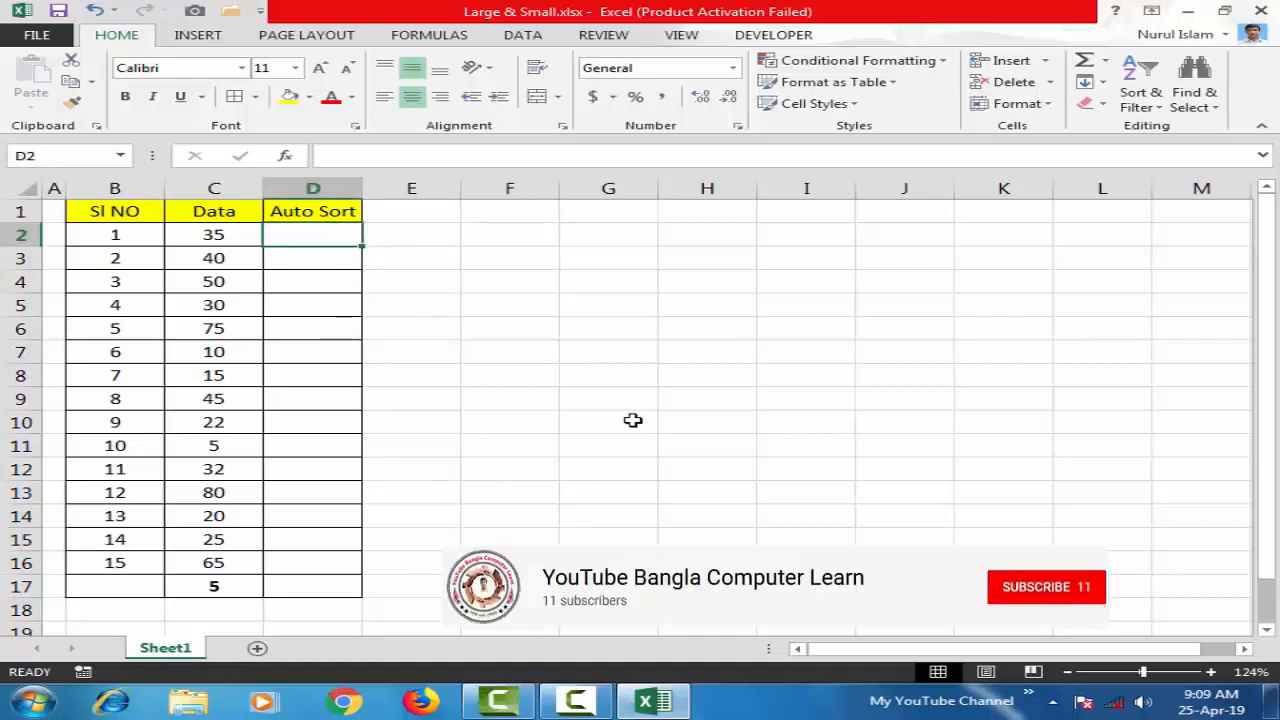
text(=)
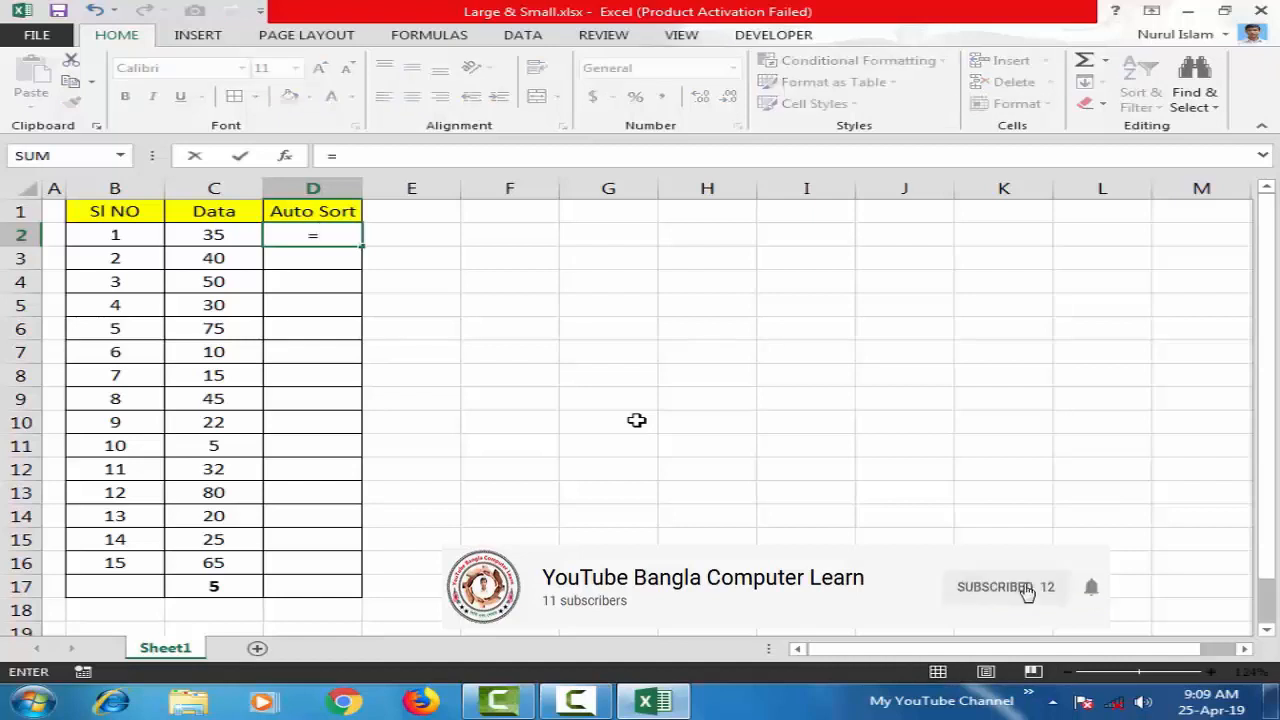
text(l)
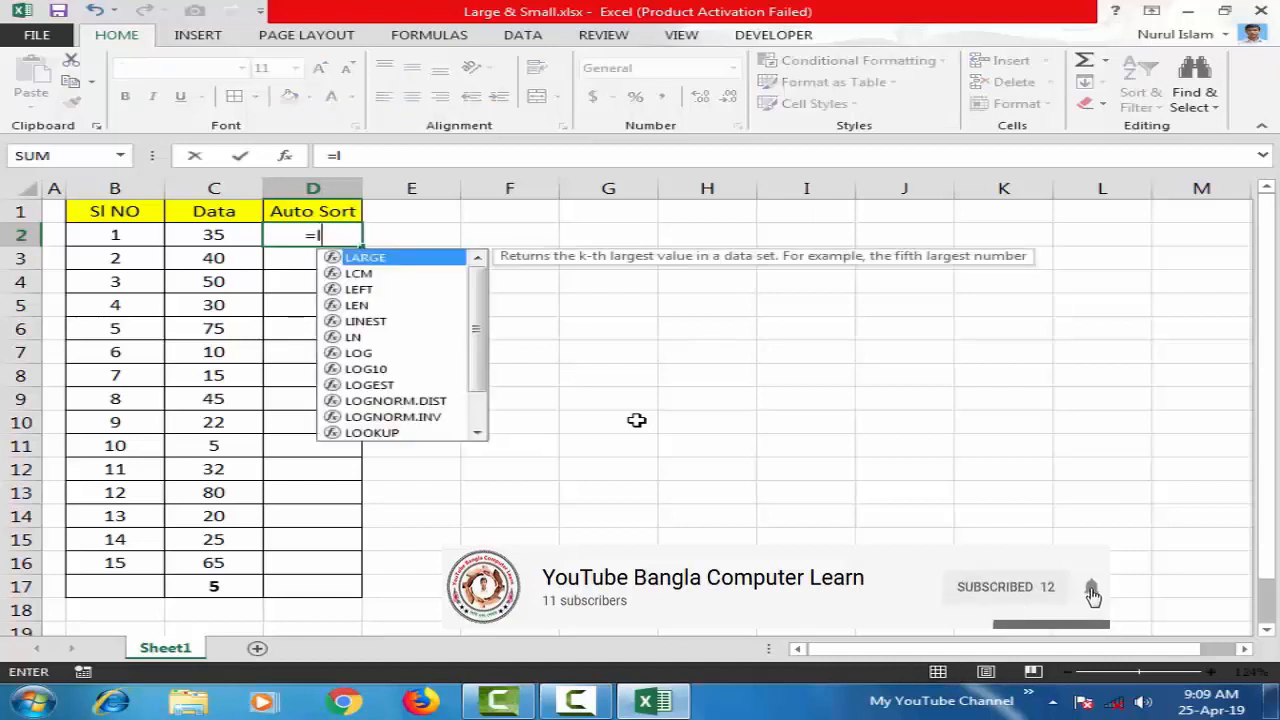
key(Tab)
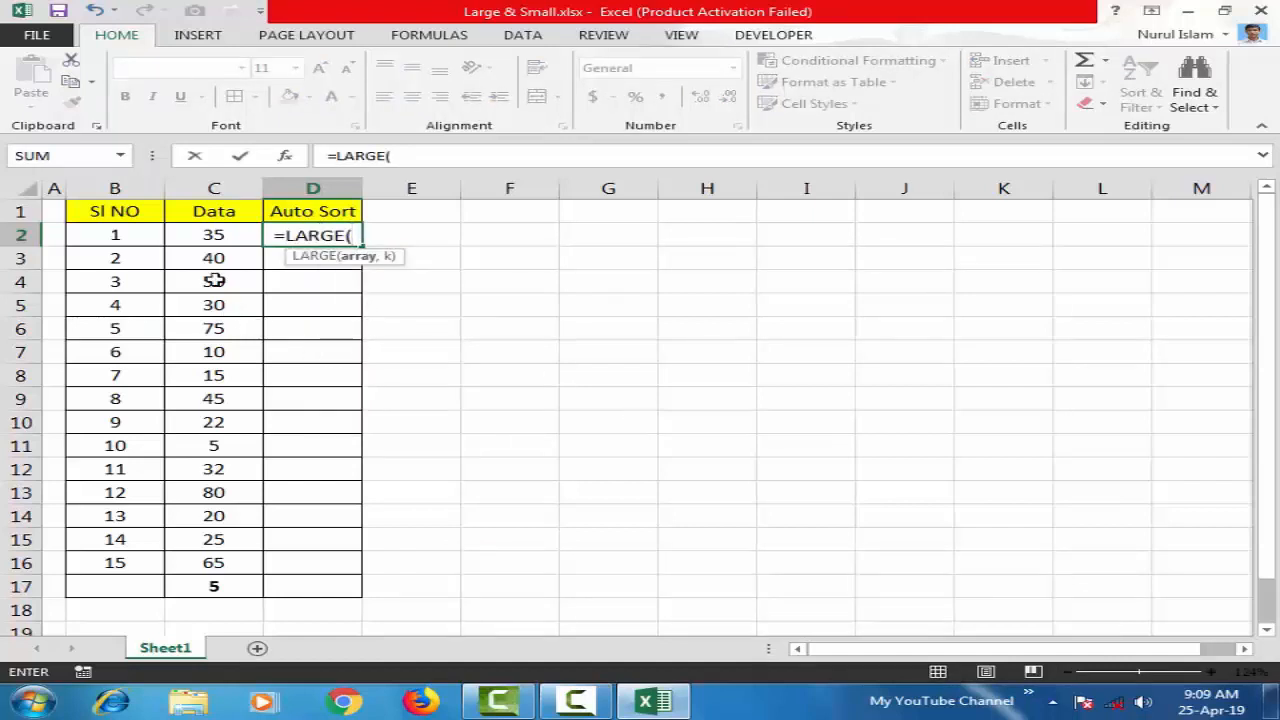
drag(196, 233, 220, 553)
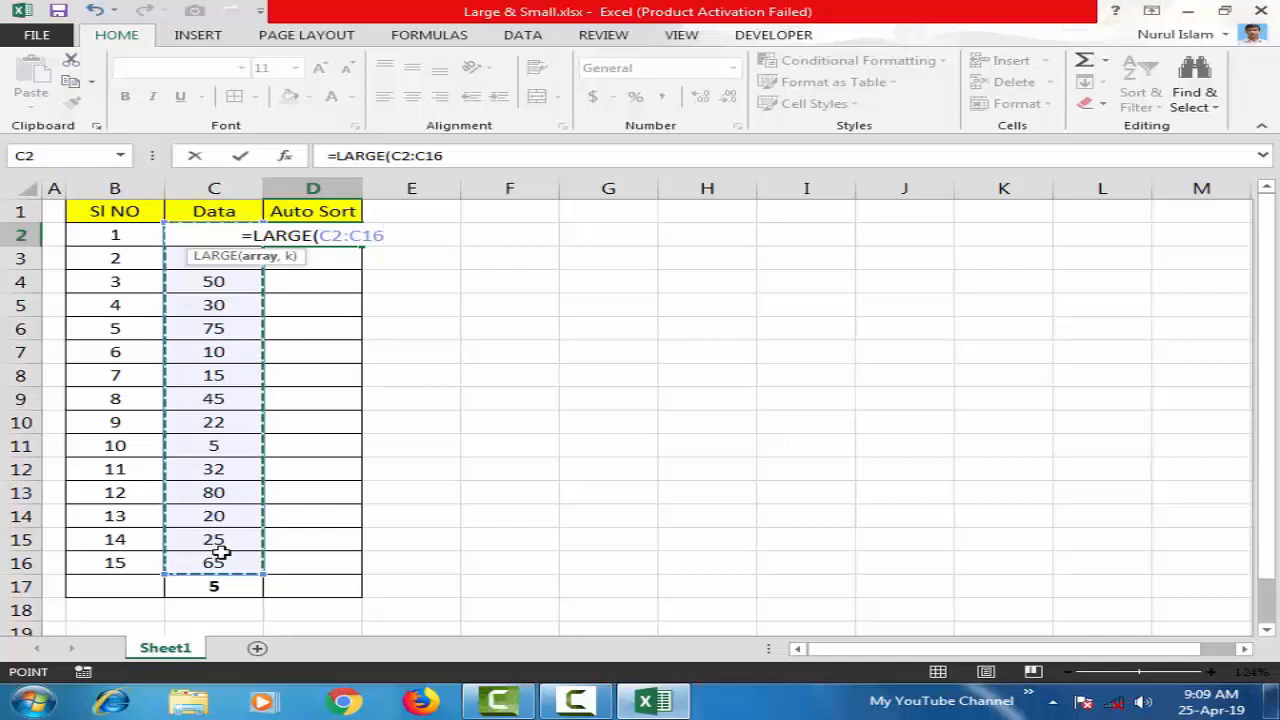
key(F4)
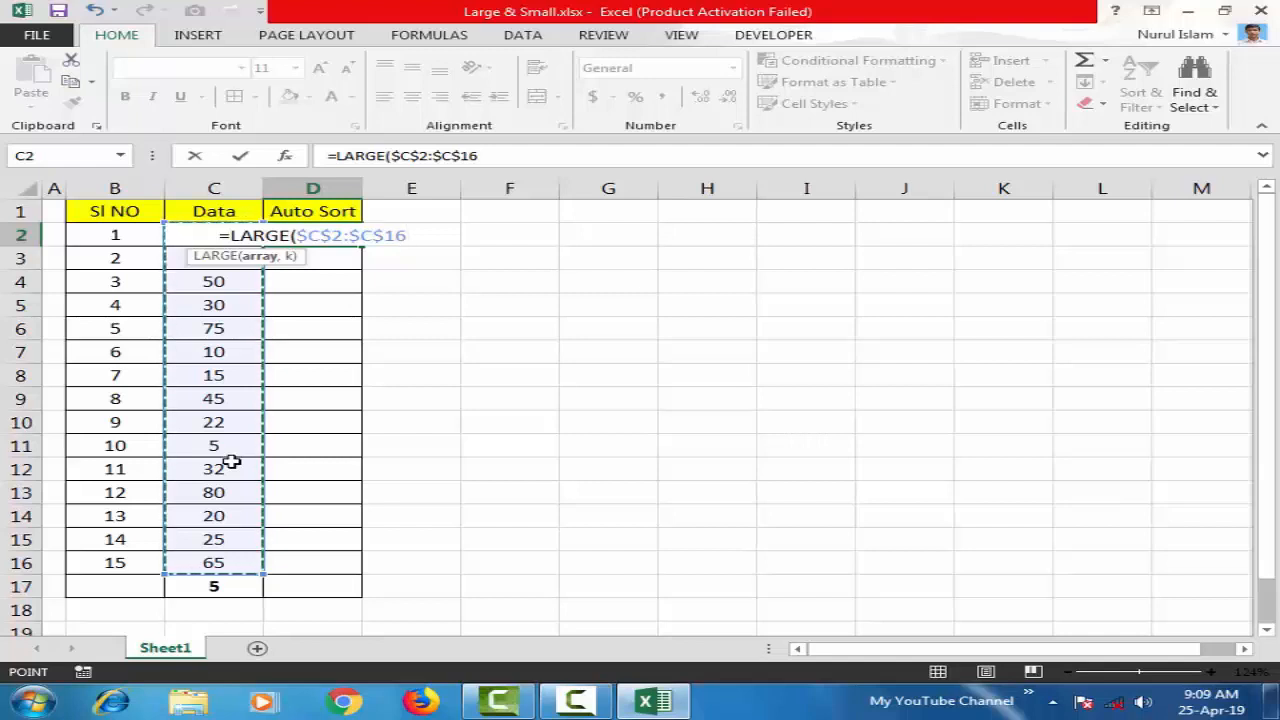
text(,)
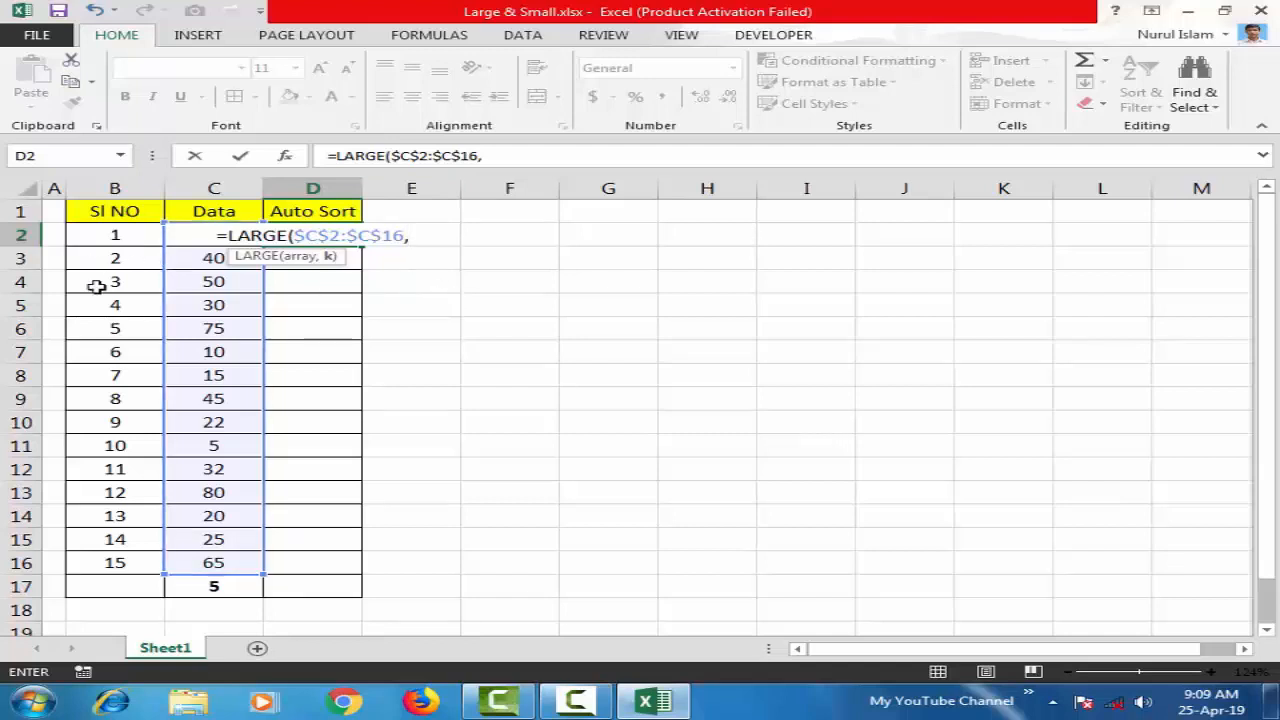
click(110, 234)
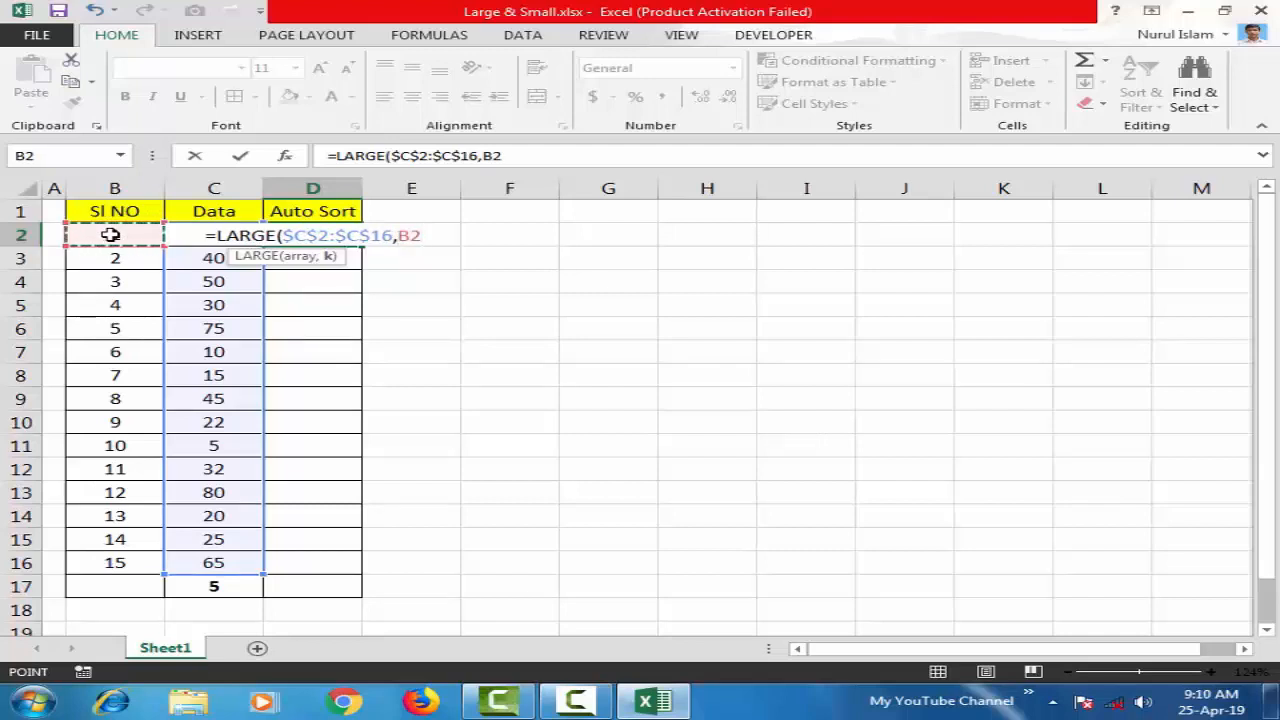
text())
key(Return)
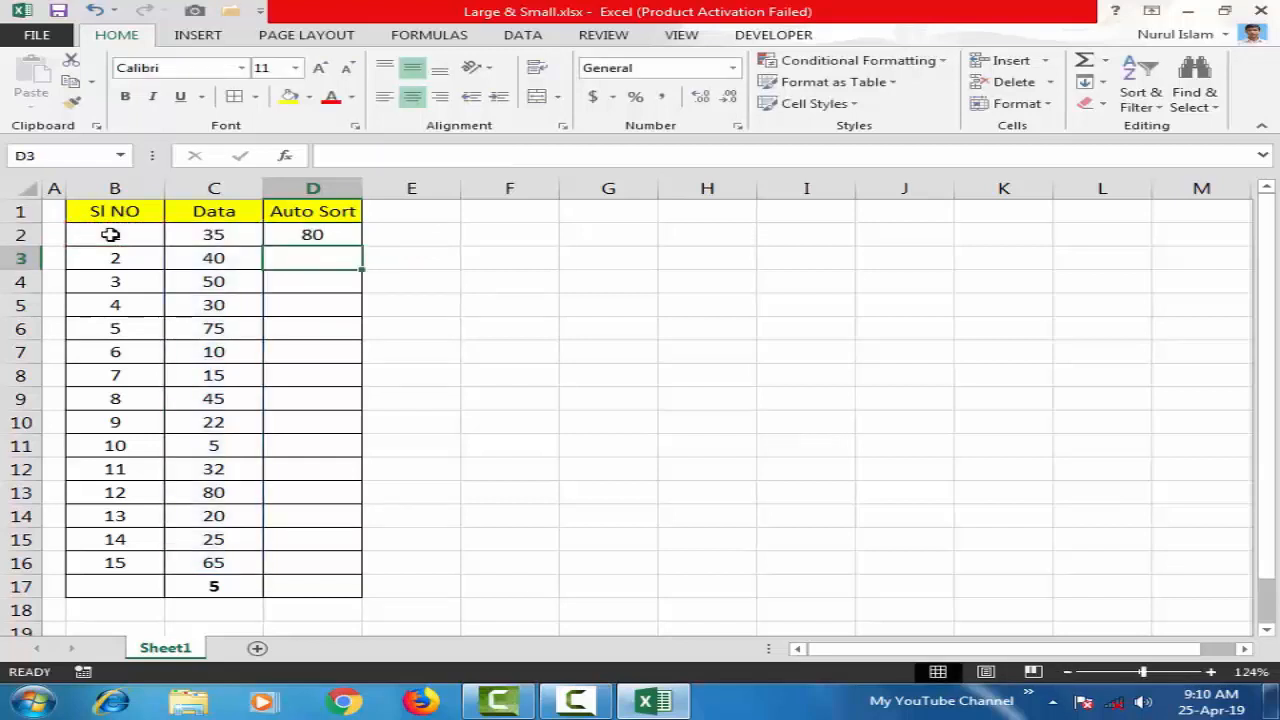
Copy the LARGE formula from D2 down to D3 and compare the range and k references in both cells
click(330, 237)
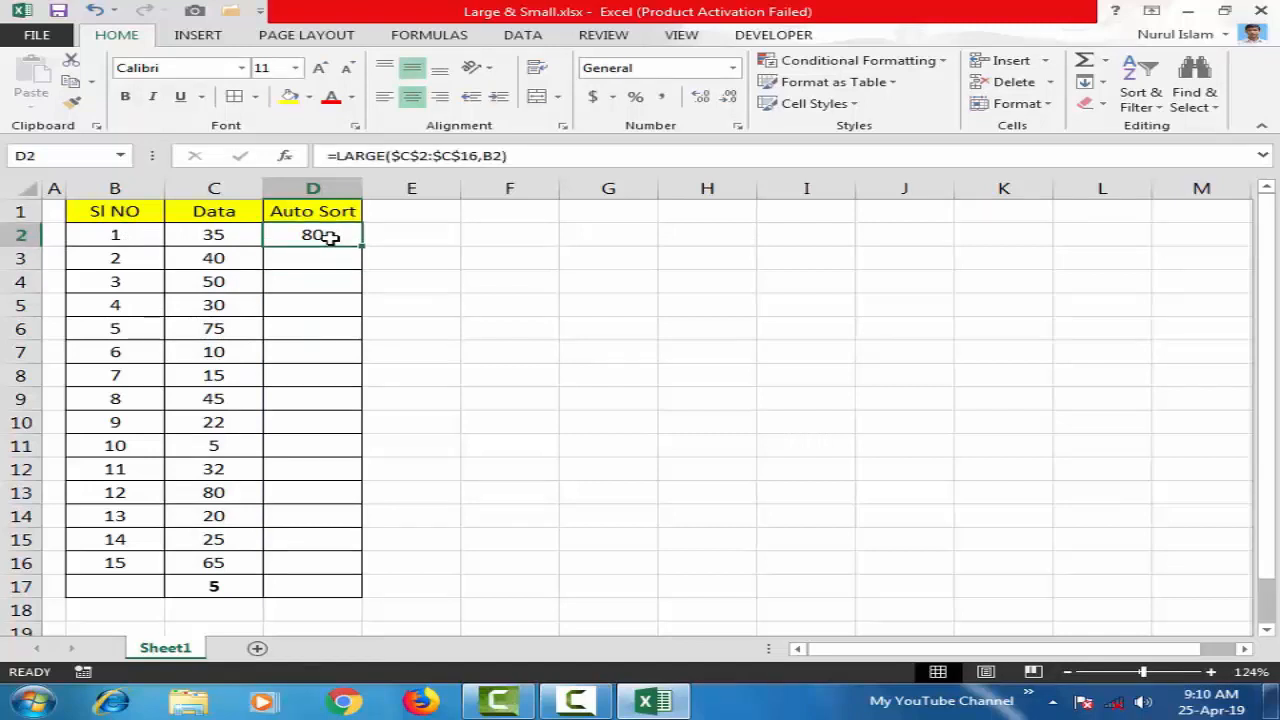
drag(364, 247, 362, 268)
click(324, 261)
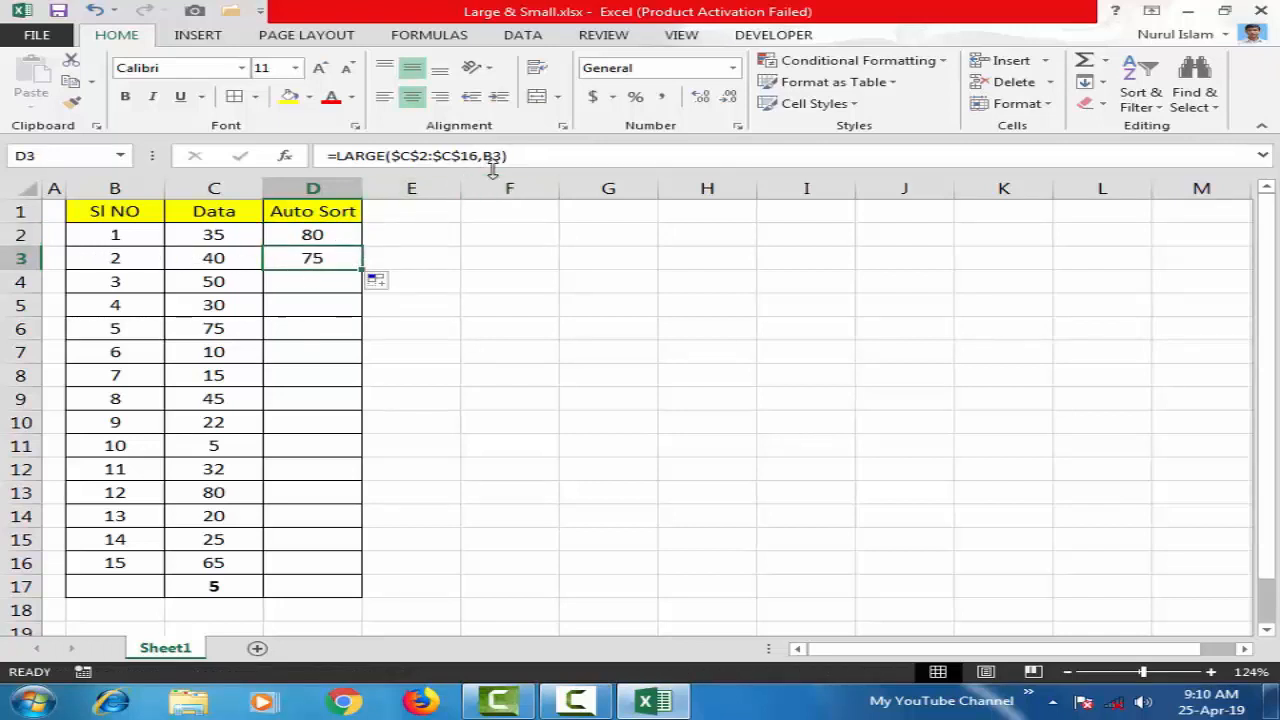
click(438, 160)
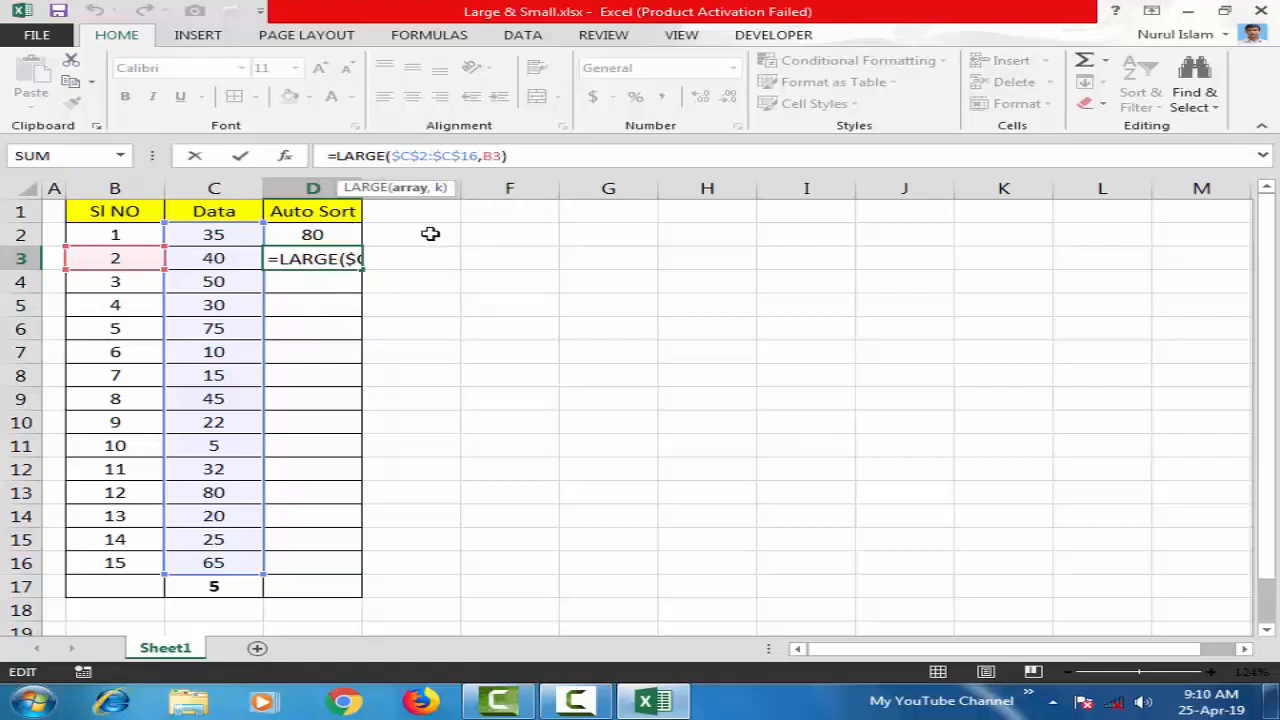
key(Return)
click(345, 234)
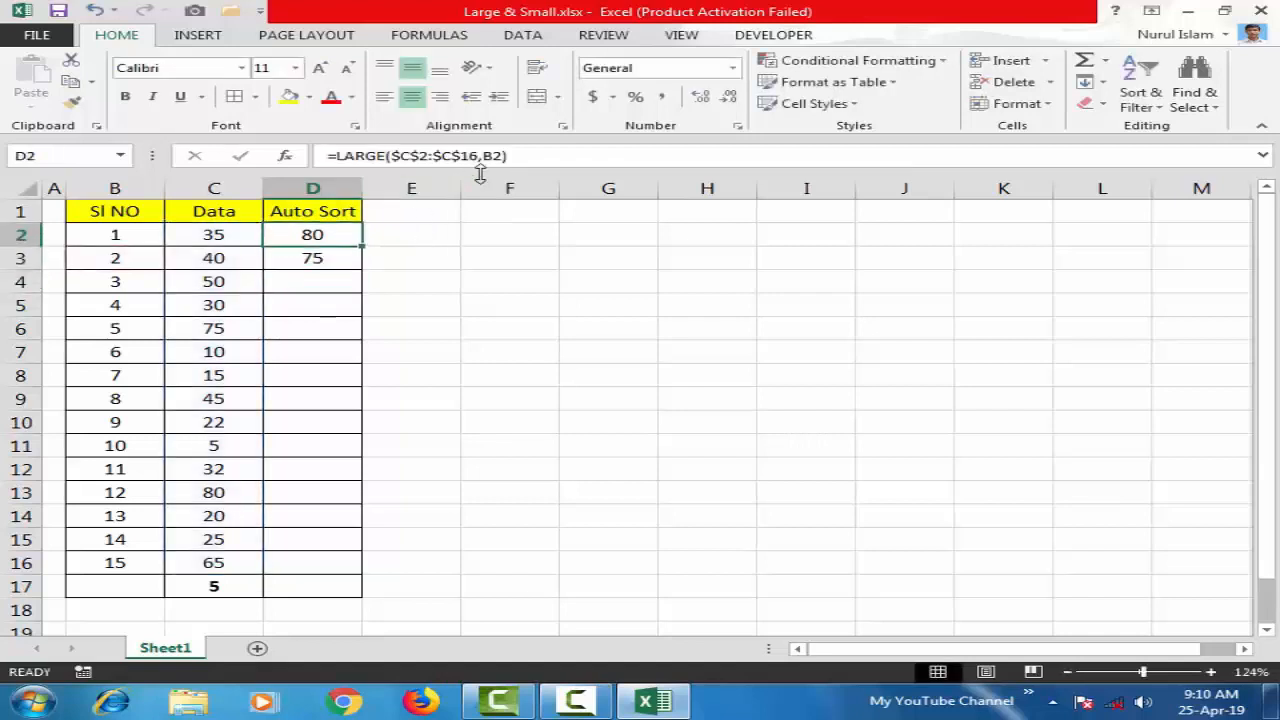
Fill the LARGE formula from D3 down through D16 to complete the Auto Sort column in descending order
click(322, 258)
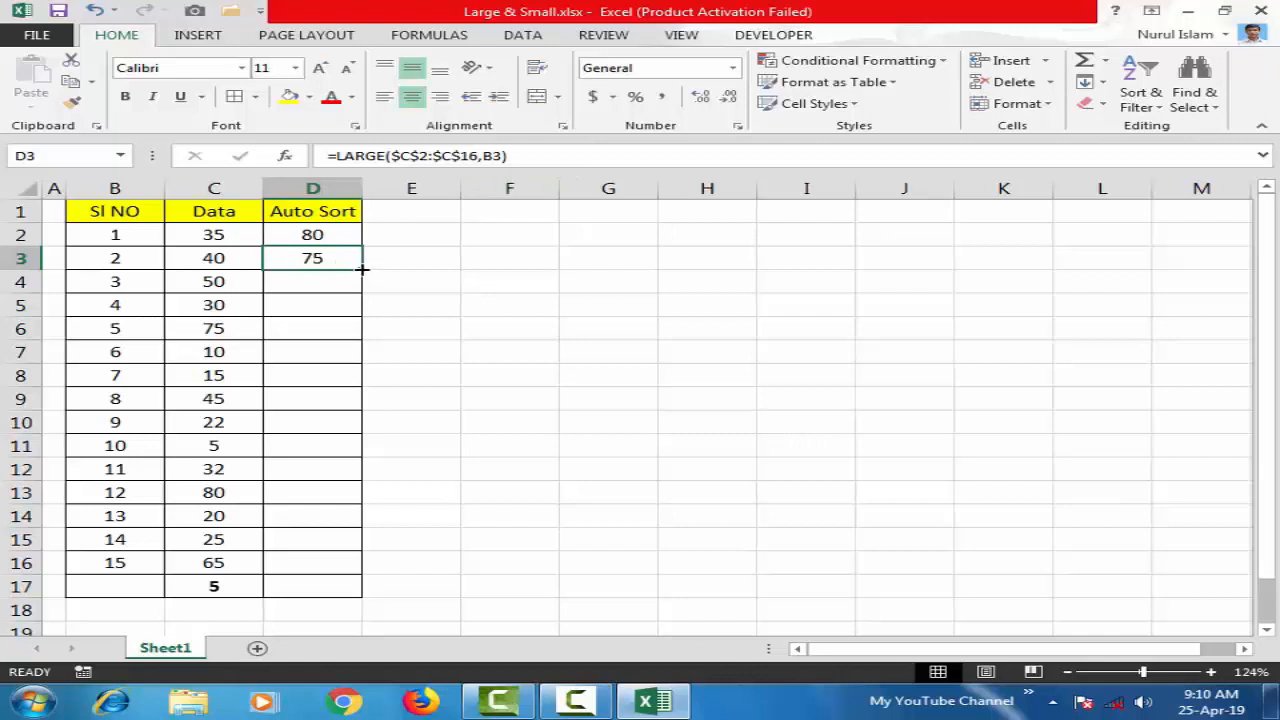
drag(366, 271, 378, 576)
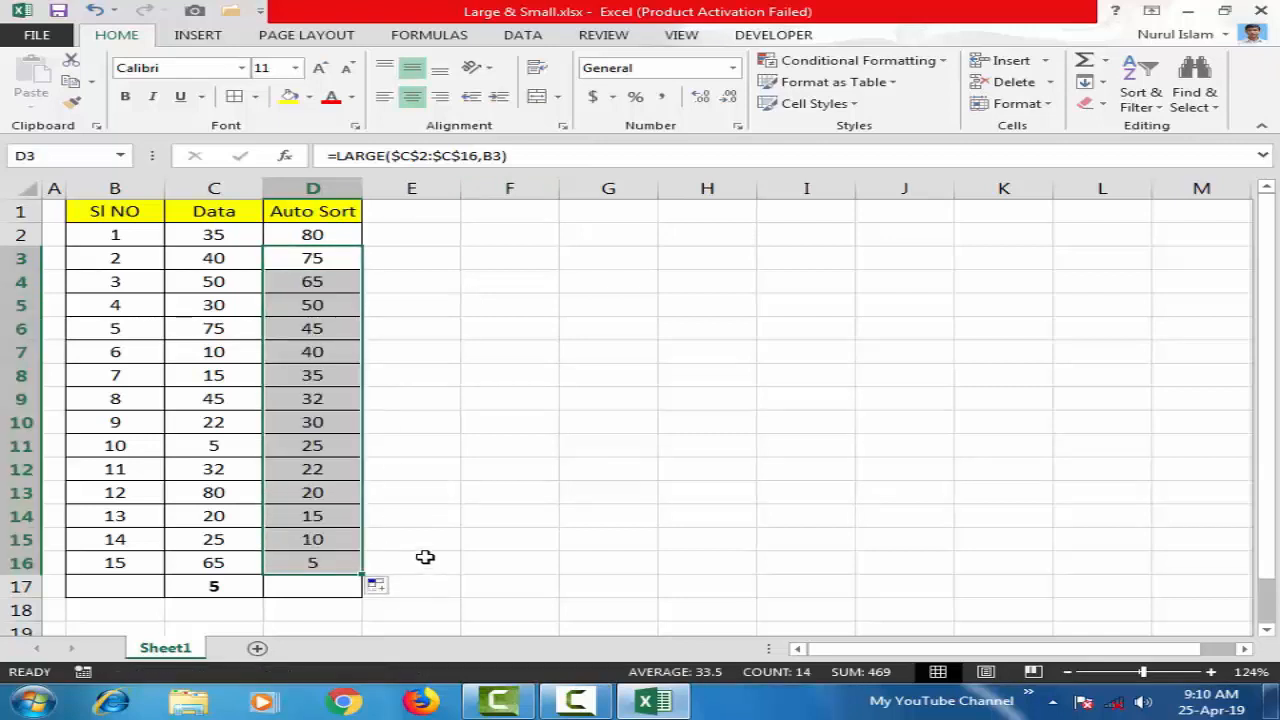
click(466, 415)
click(309, 240)
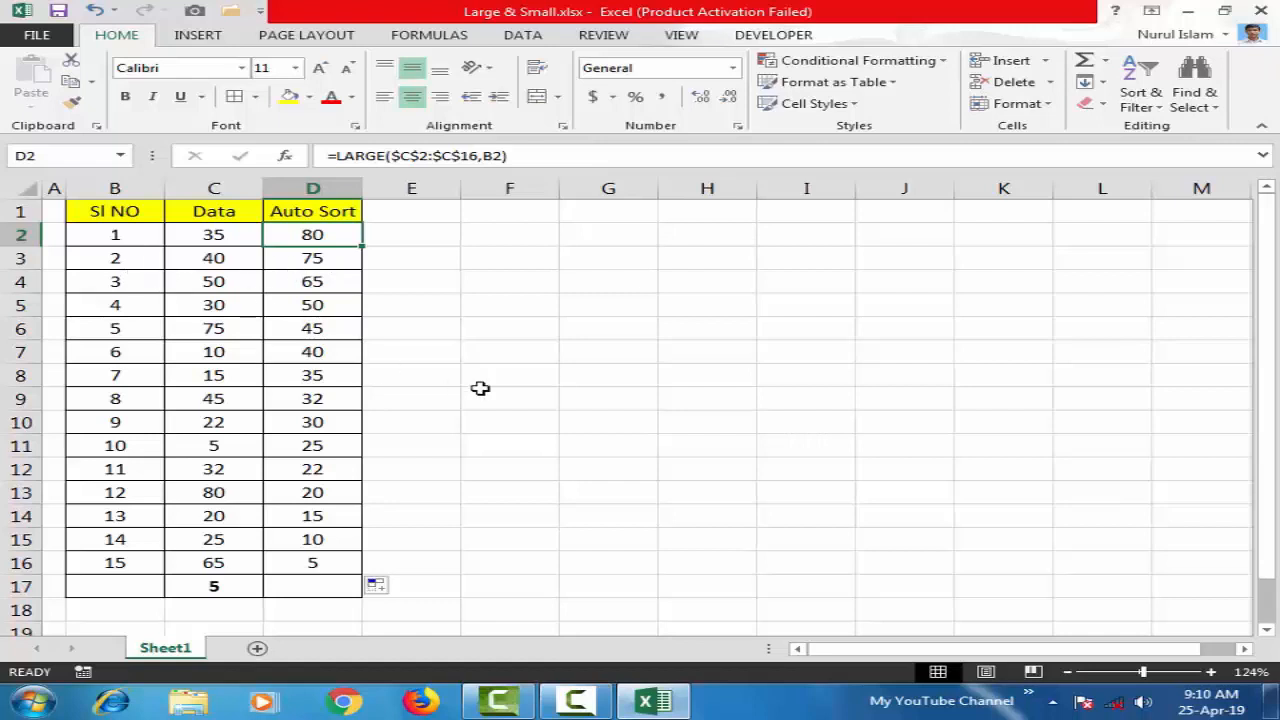
click(522, 400)
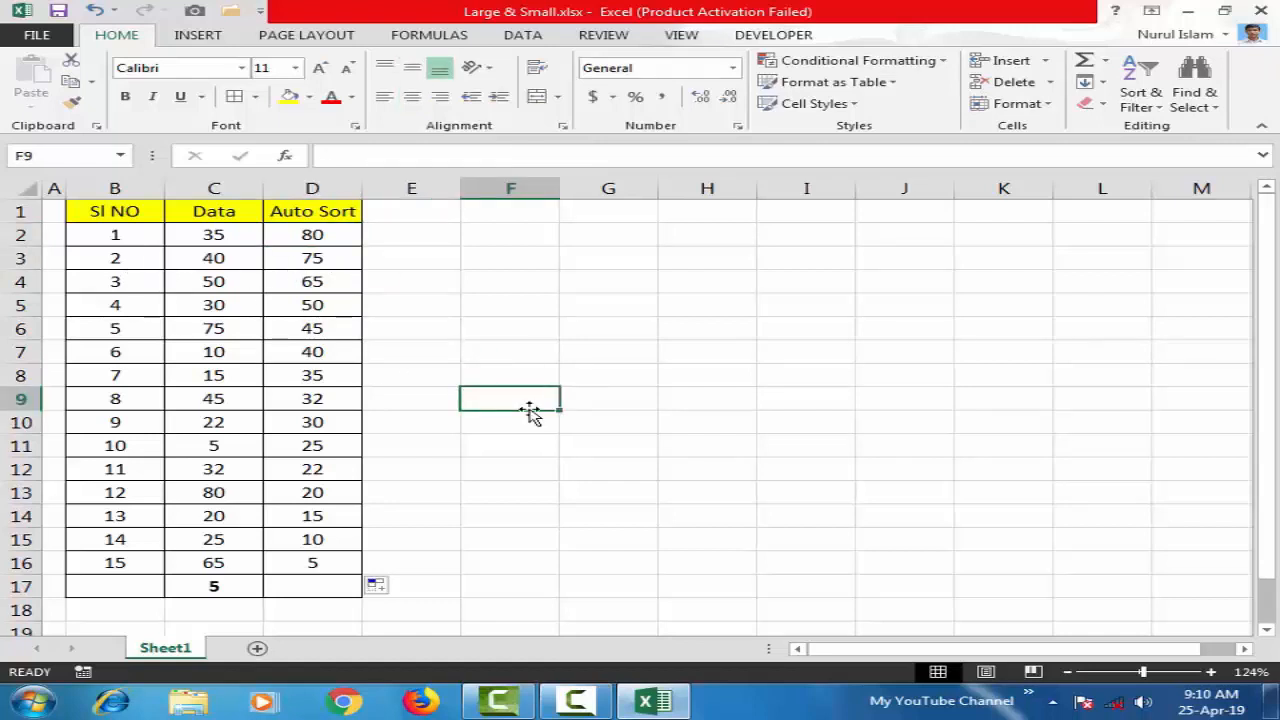